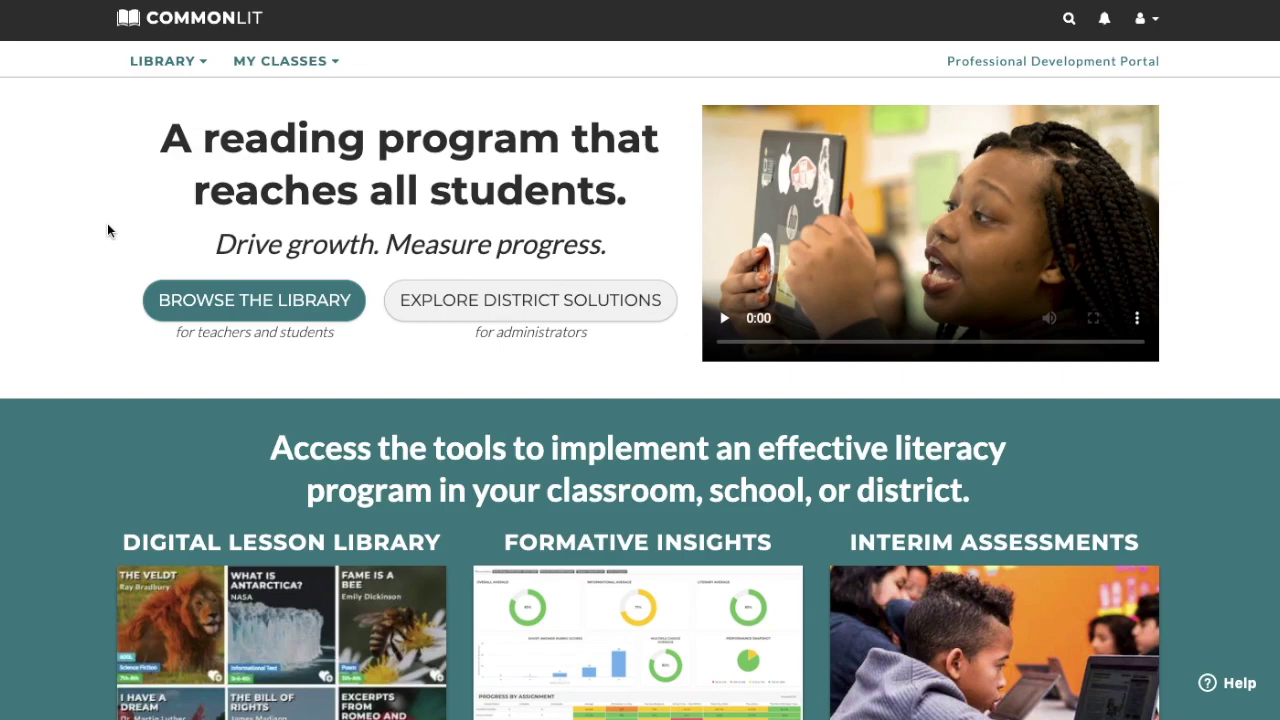
# Step: Open the library of reading texts and collapse the Filters sidebar
pyautogui.scroll(-9, 108, 230)
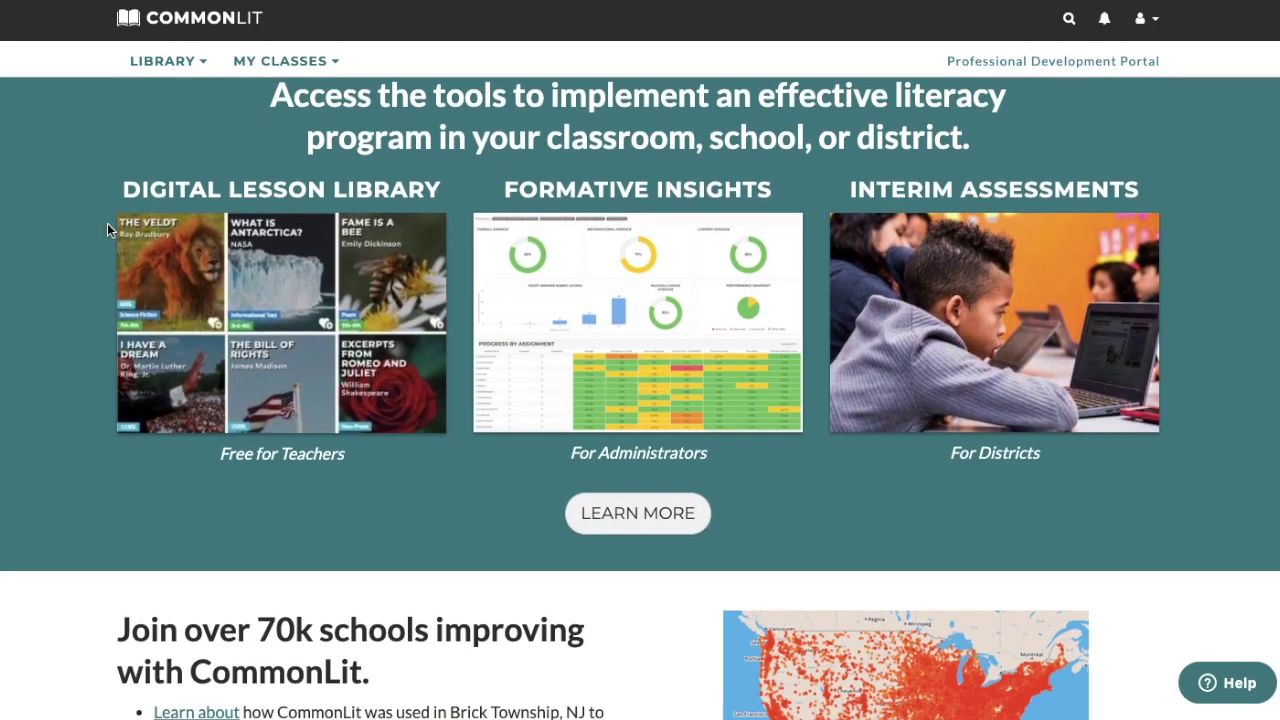
pyautogui.scroll(-2, 108, 230)
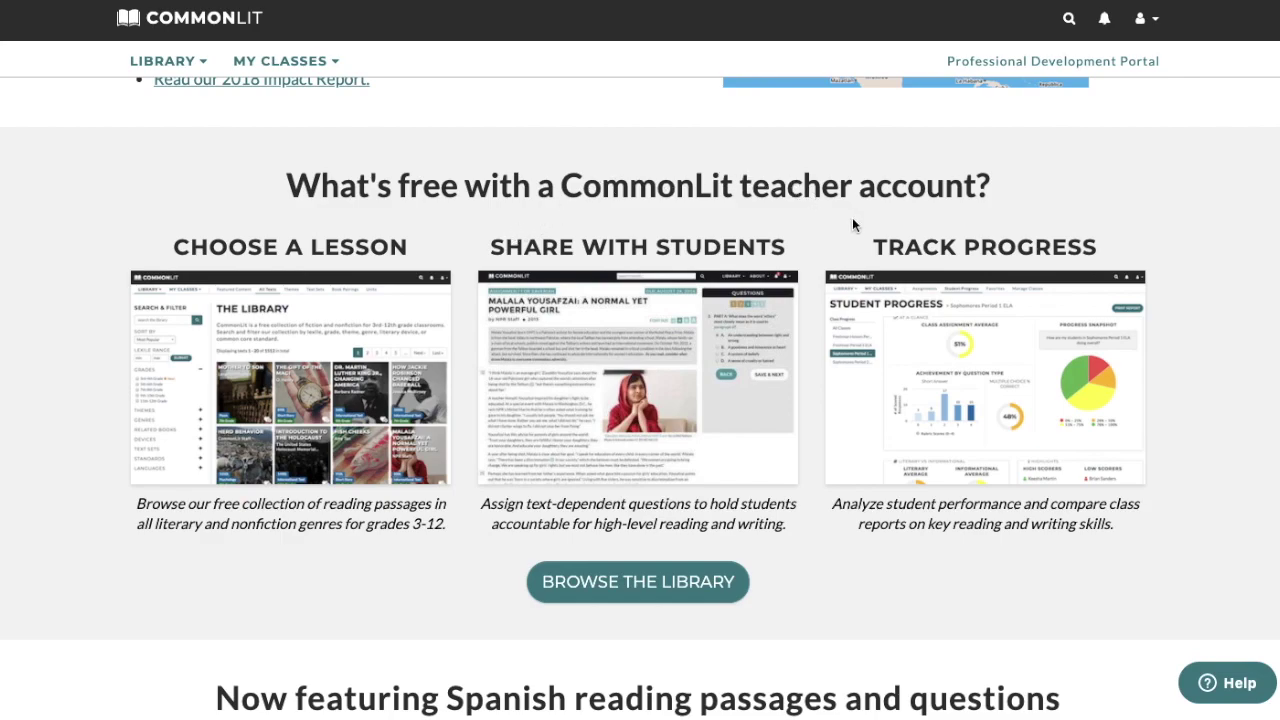
pyautogui.click(675, 599)
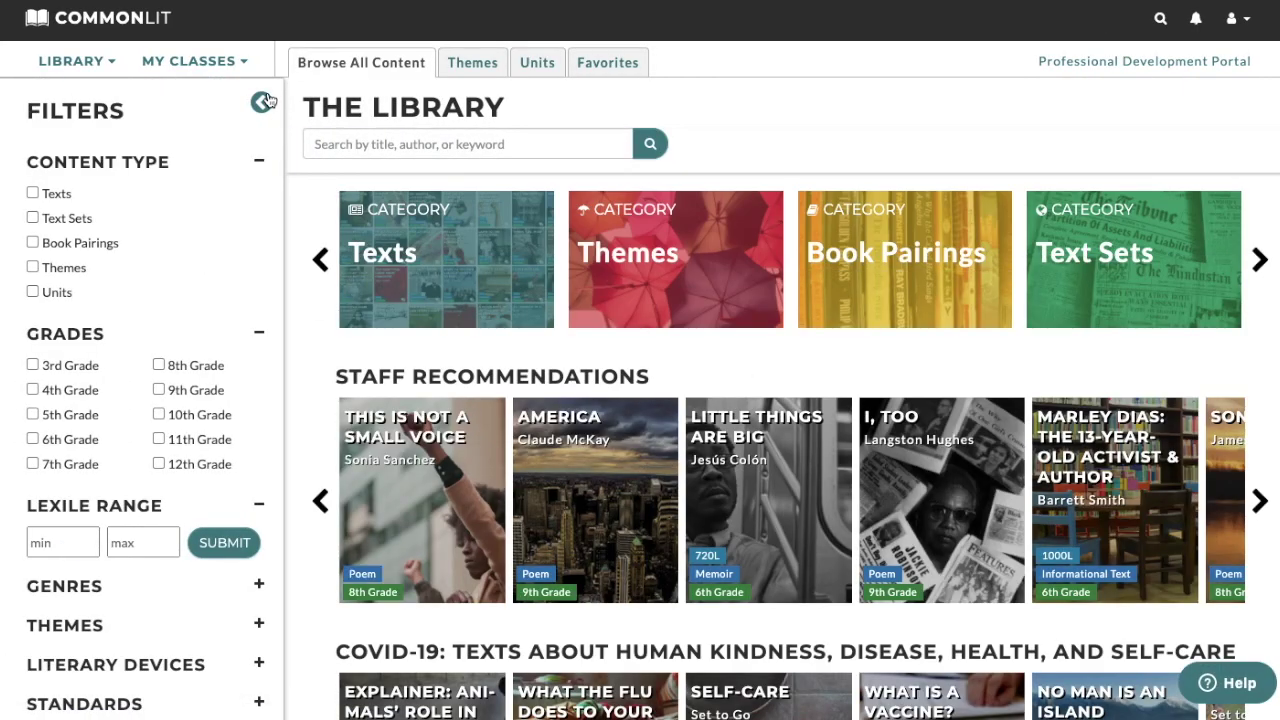
pyautogui.click(262, 102)
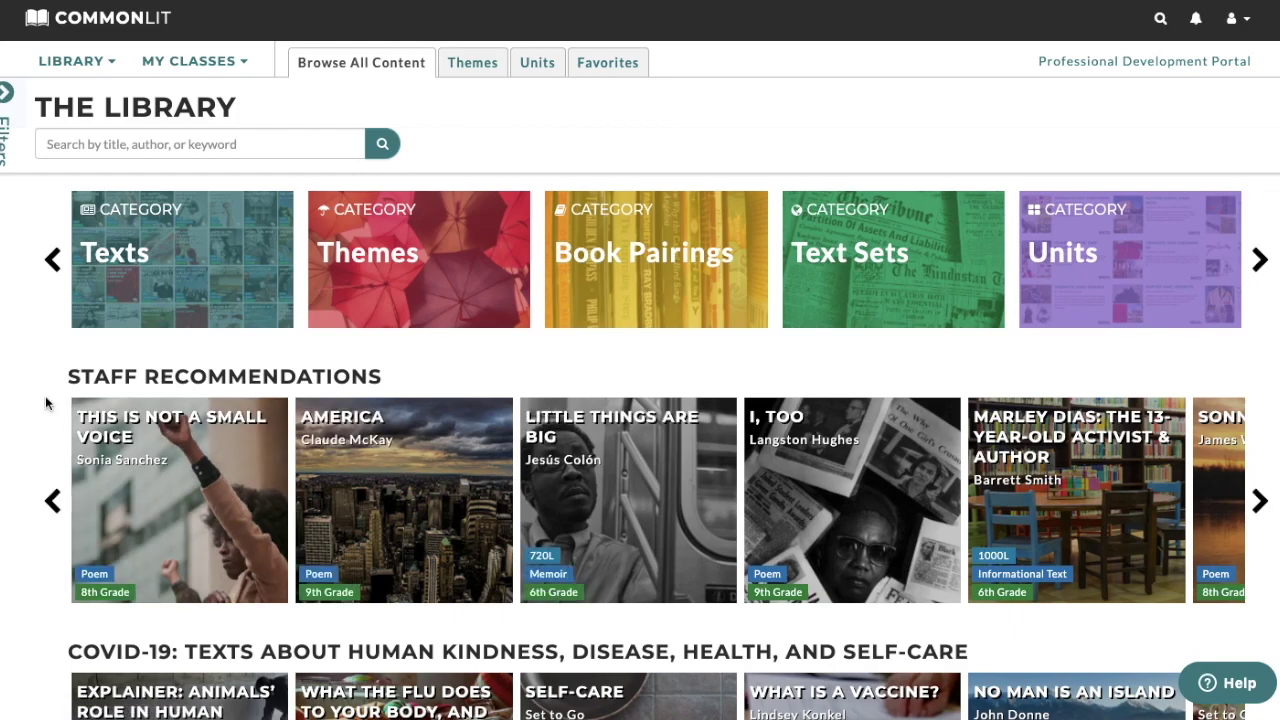
# Step: Scroll the library and page through the middle school short stories carousel
pyautogui.scroll(-1, 45, 403)
pyautogui.scroll(-3, 45, 403)
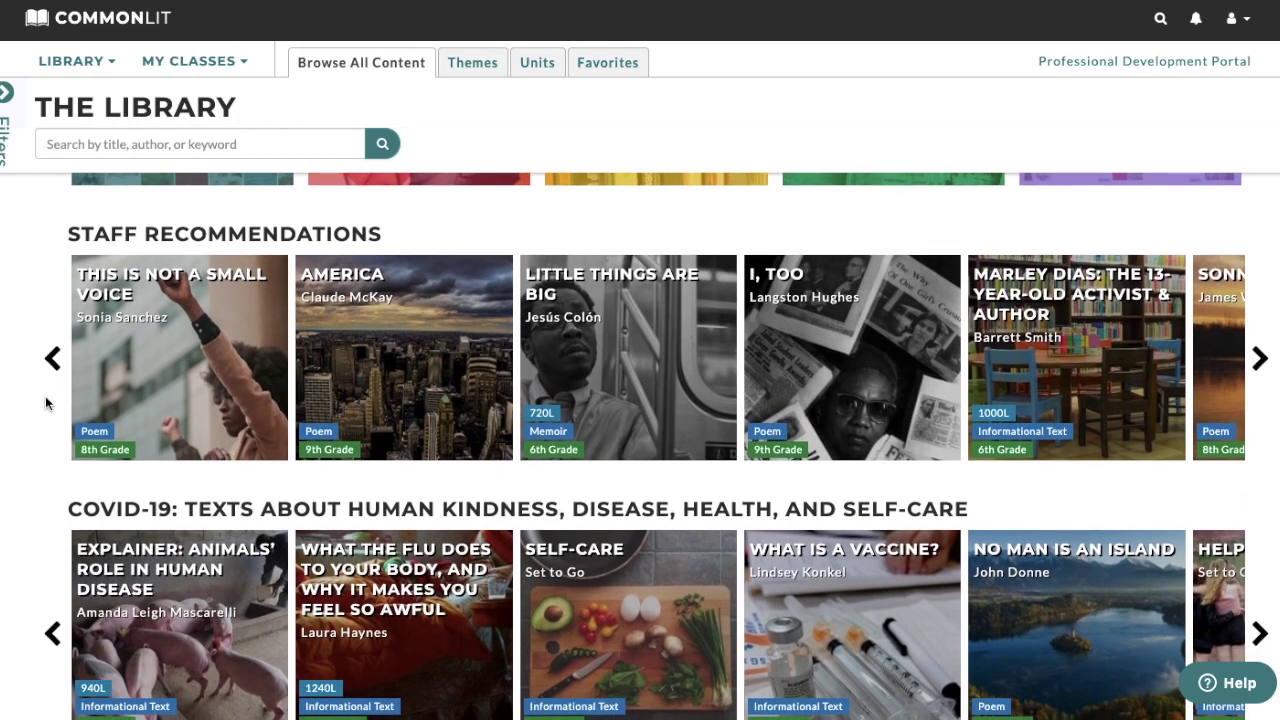
pyautogui.scroll(-5, 45, 403)
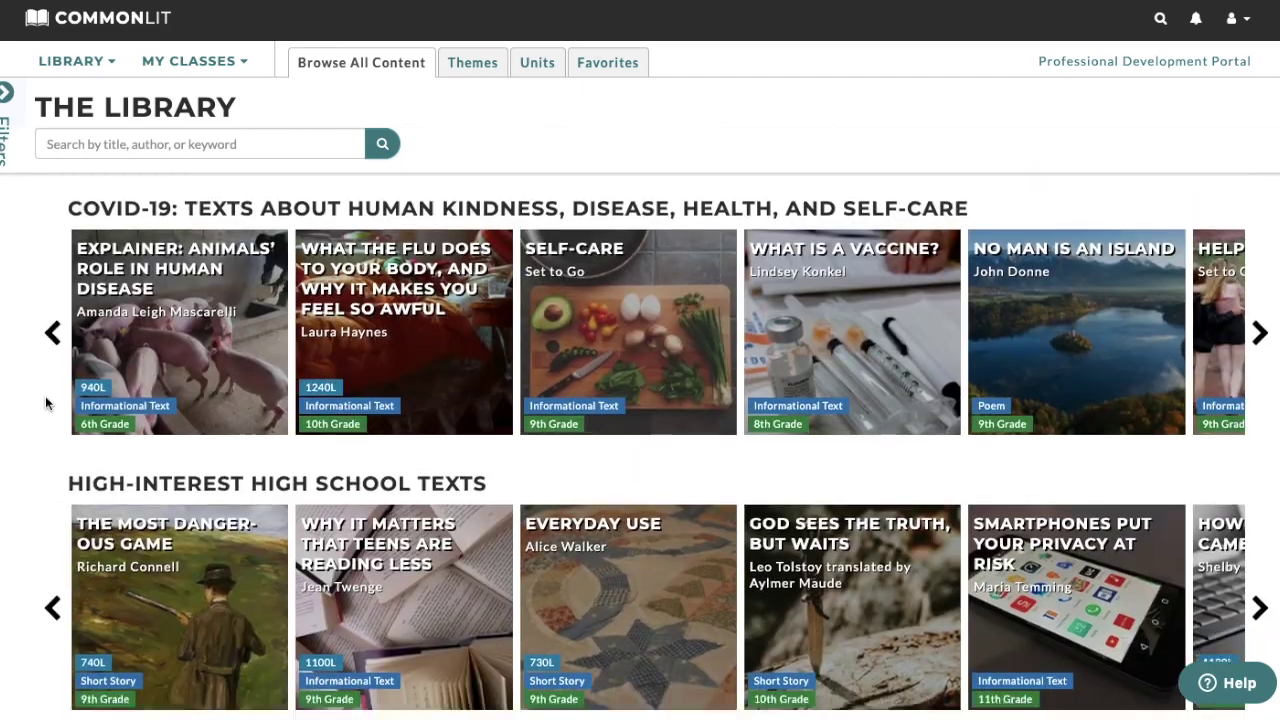
pyautogui.scroll(-2, 45, 403)
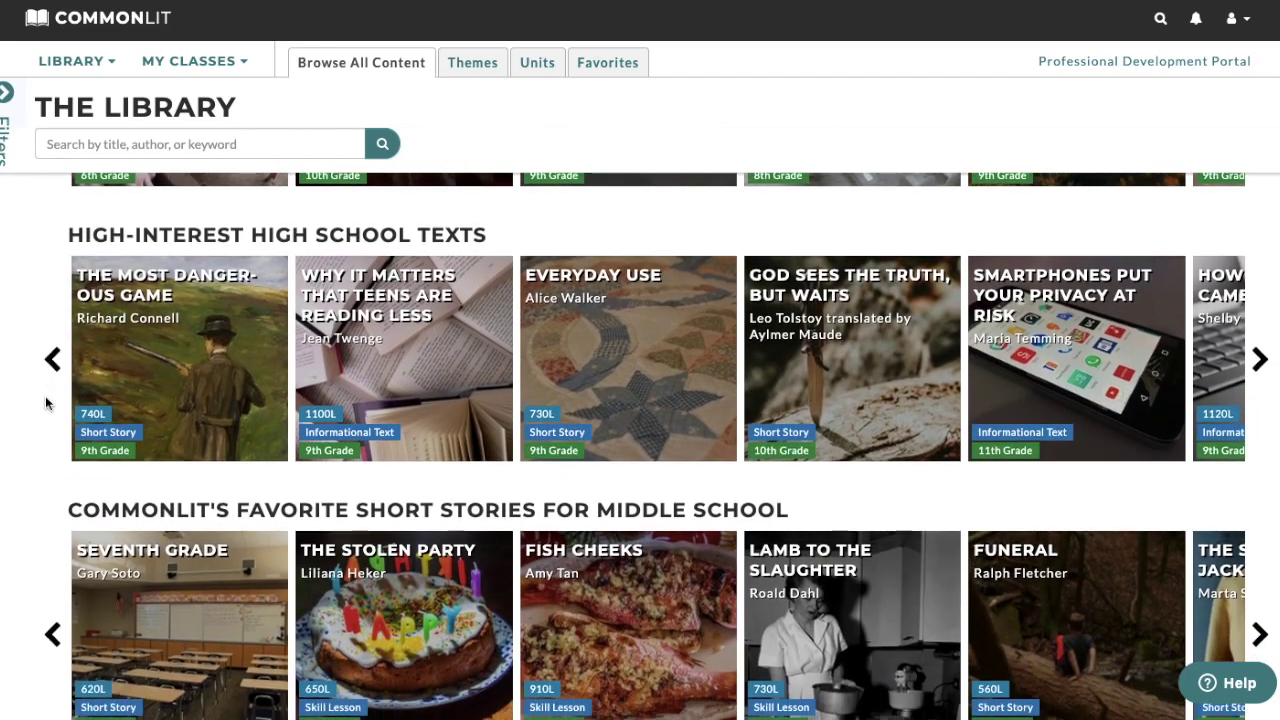
pyautogui.scroll(-2, 45, 403)
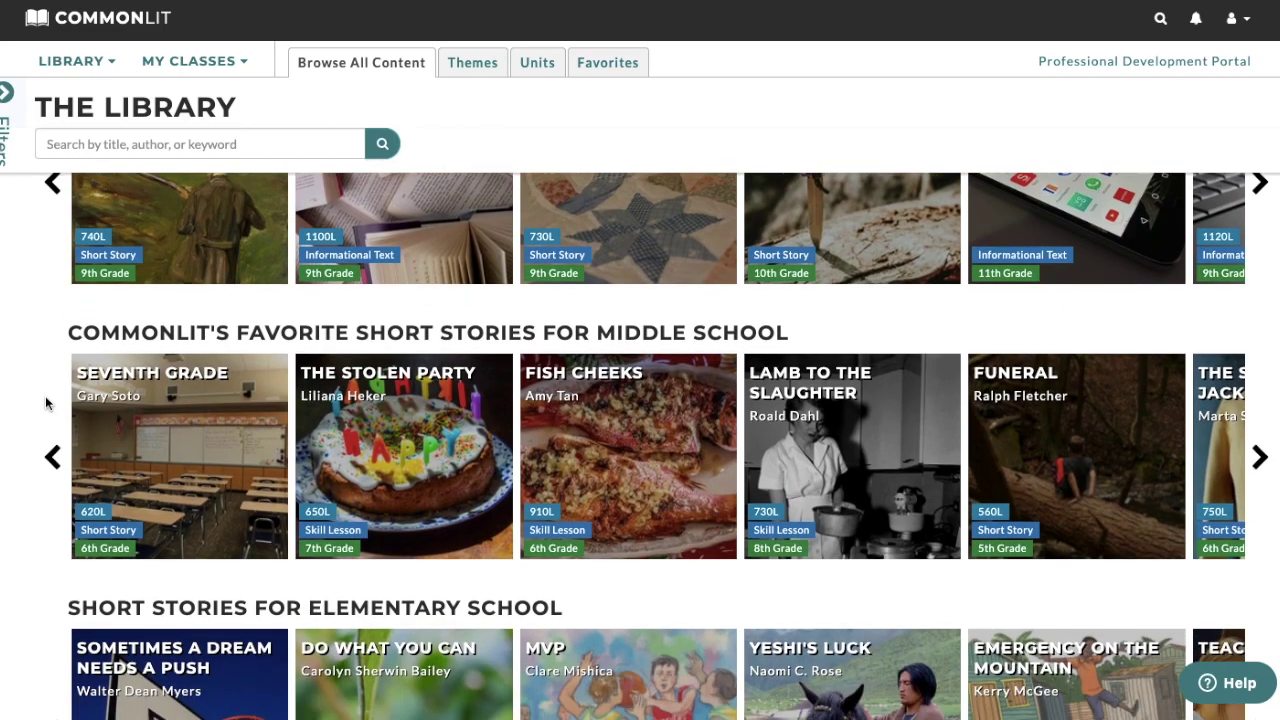
pyautogui.click(1264, 464)
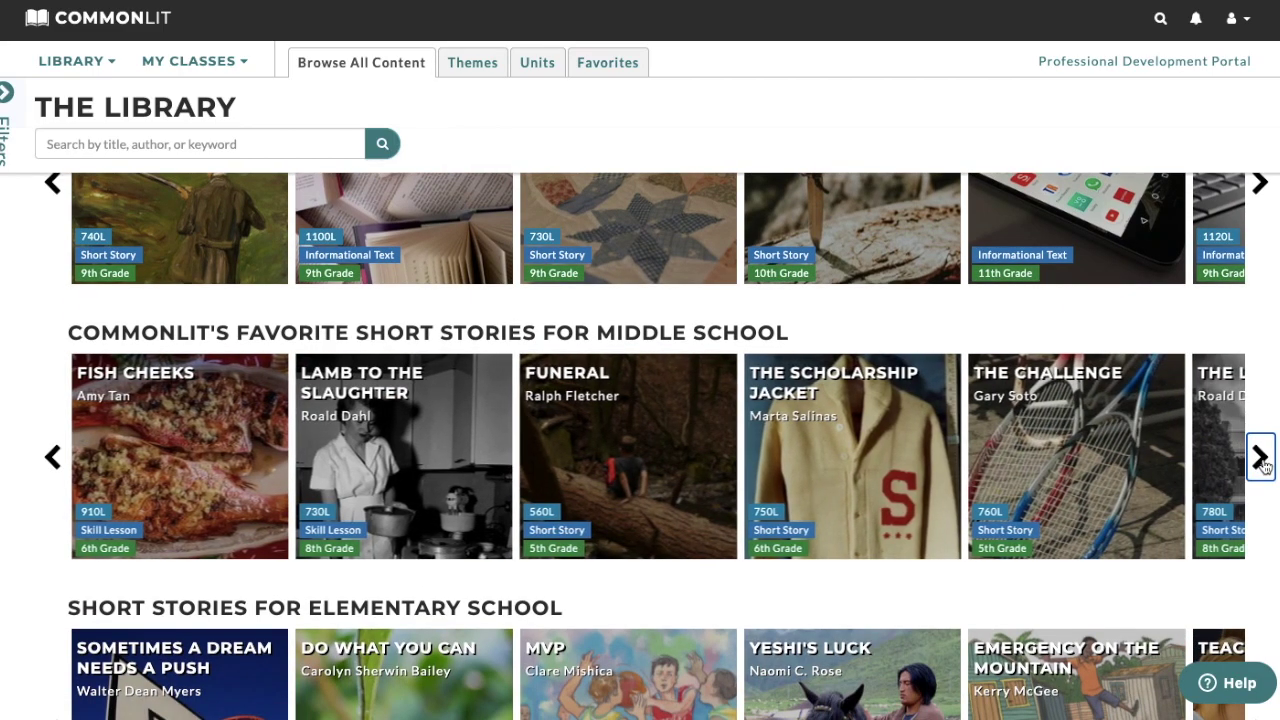
# Step: Page through the Most Popular Texts carousel and bring the Filters panel back
pyautogui.scroll(-5, 1264, 464)
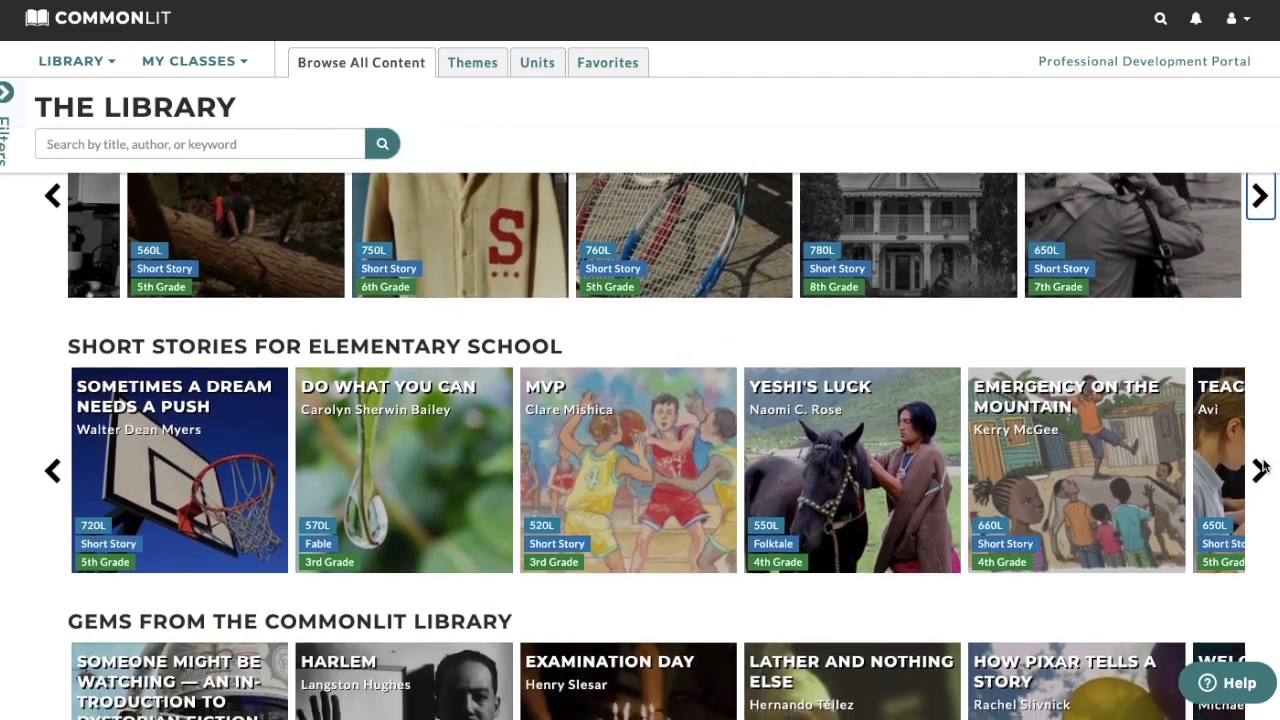
pyautogui.scroll(-10, 1264, 464)
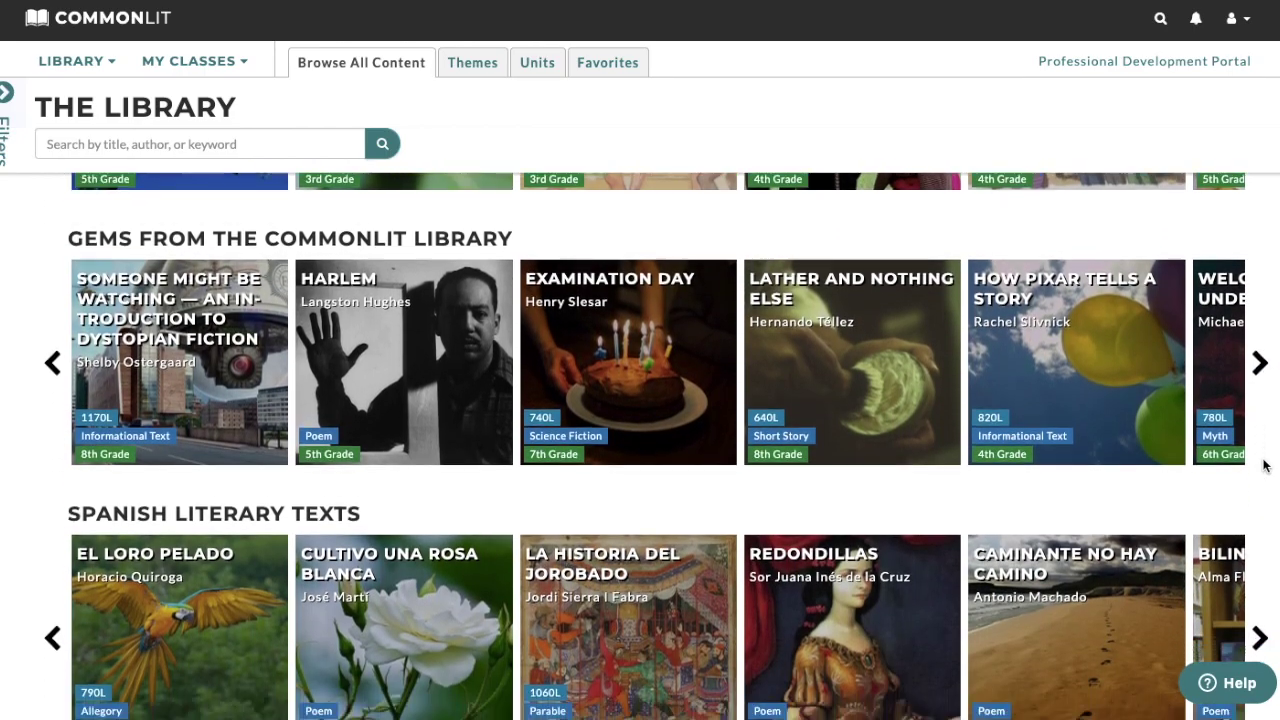
pyautogui.scroll(-6, 1264, 464)
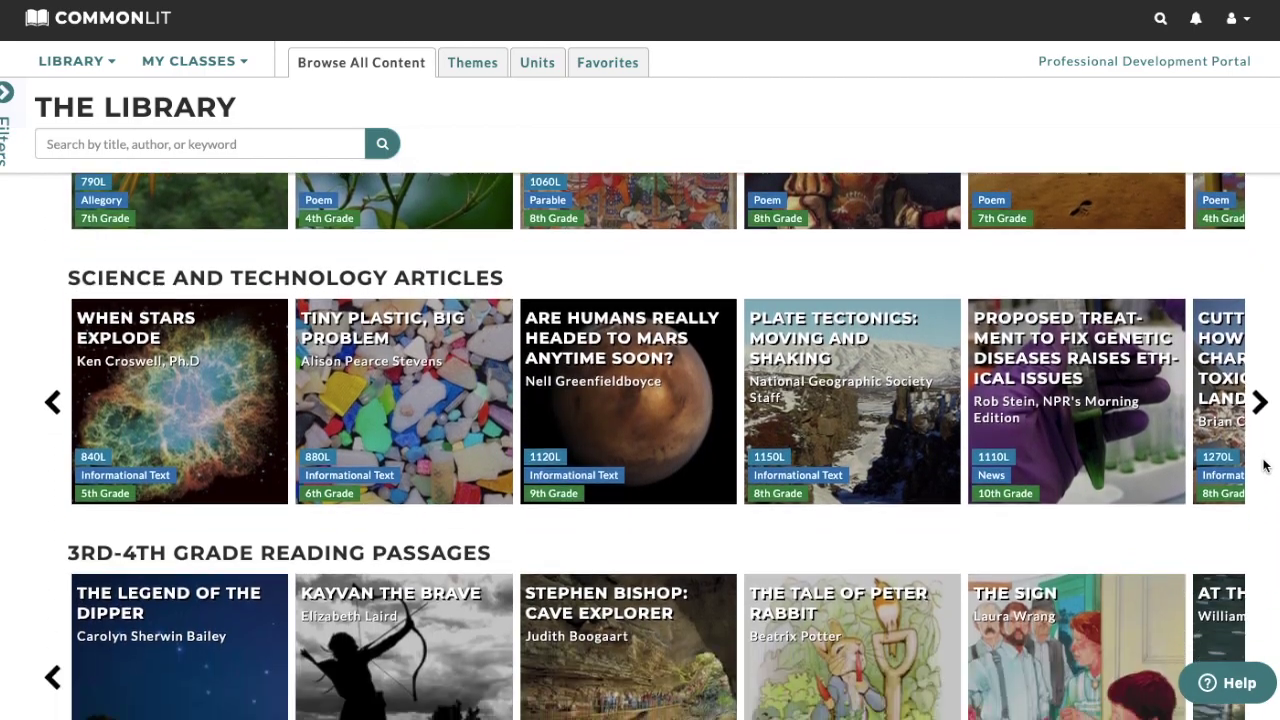
pyautogui.scroll(-3, 1264, 464)
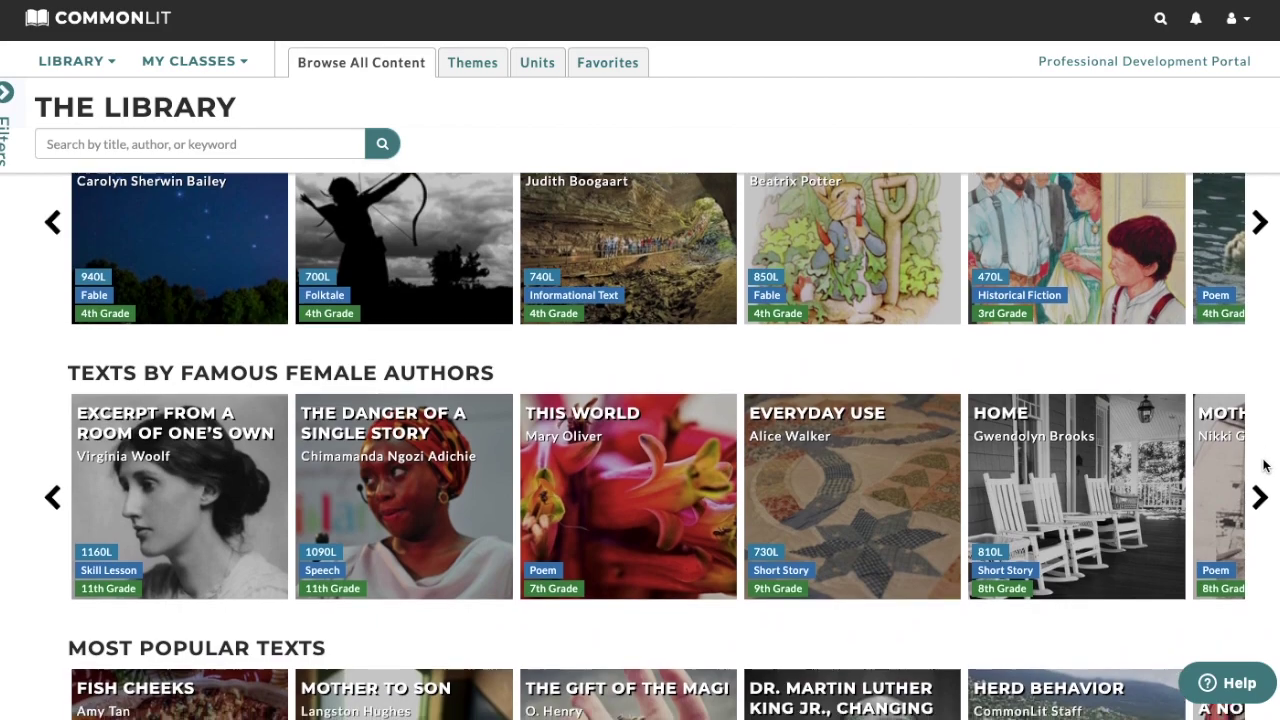
pyautogui.scroll(-6, 1264, 464)
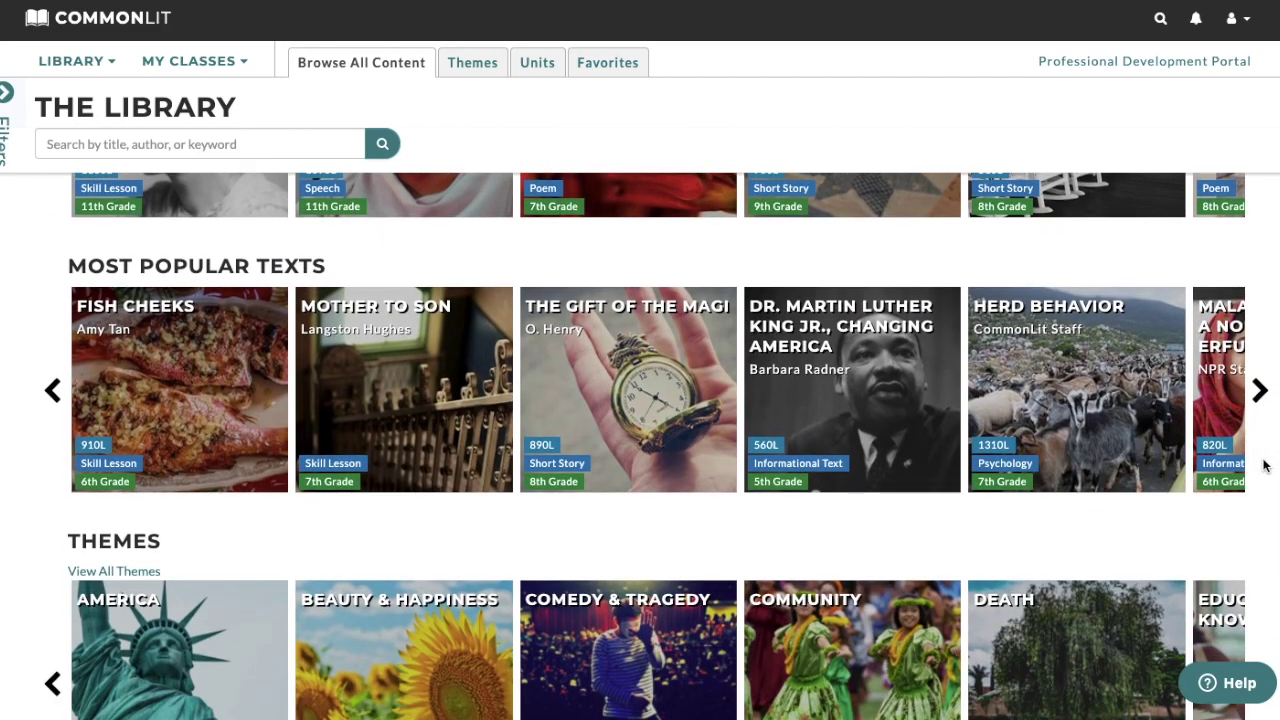
pyautogui.click(1259, 401)
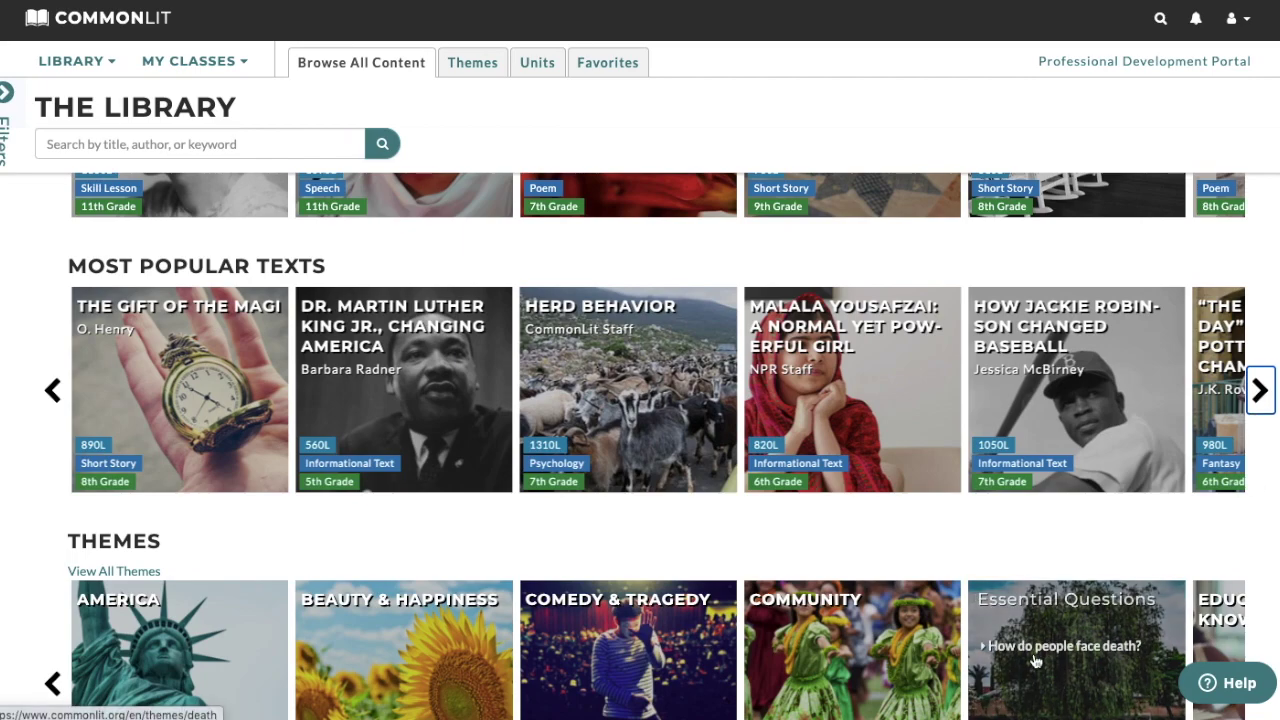
pyautogui.click(5, 100)
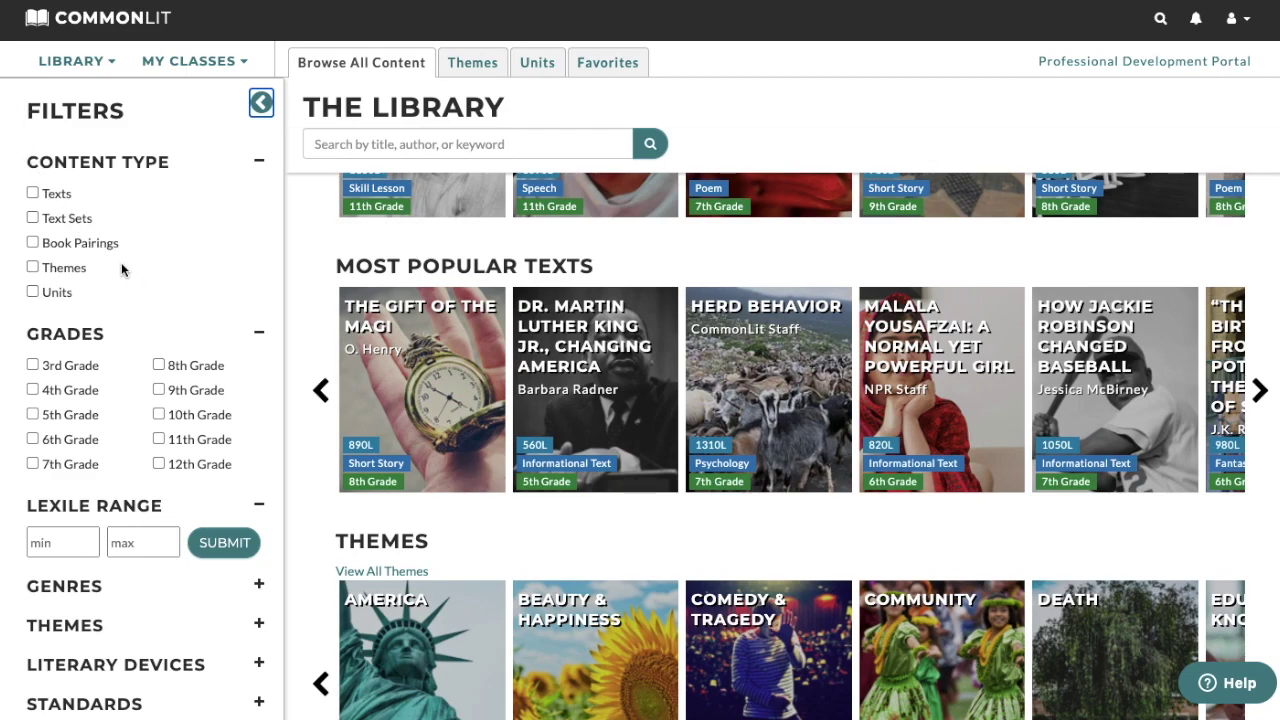
# Step: Filter the library to 7th Grade texts in the Short Story genre
pyautogui.scroll(-1, 135, 425)
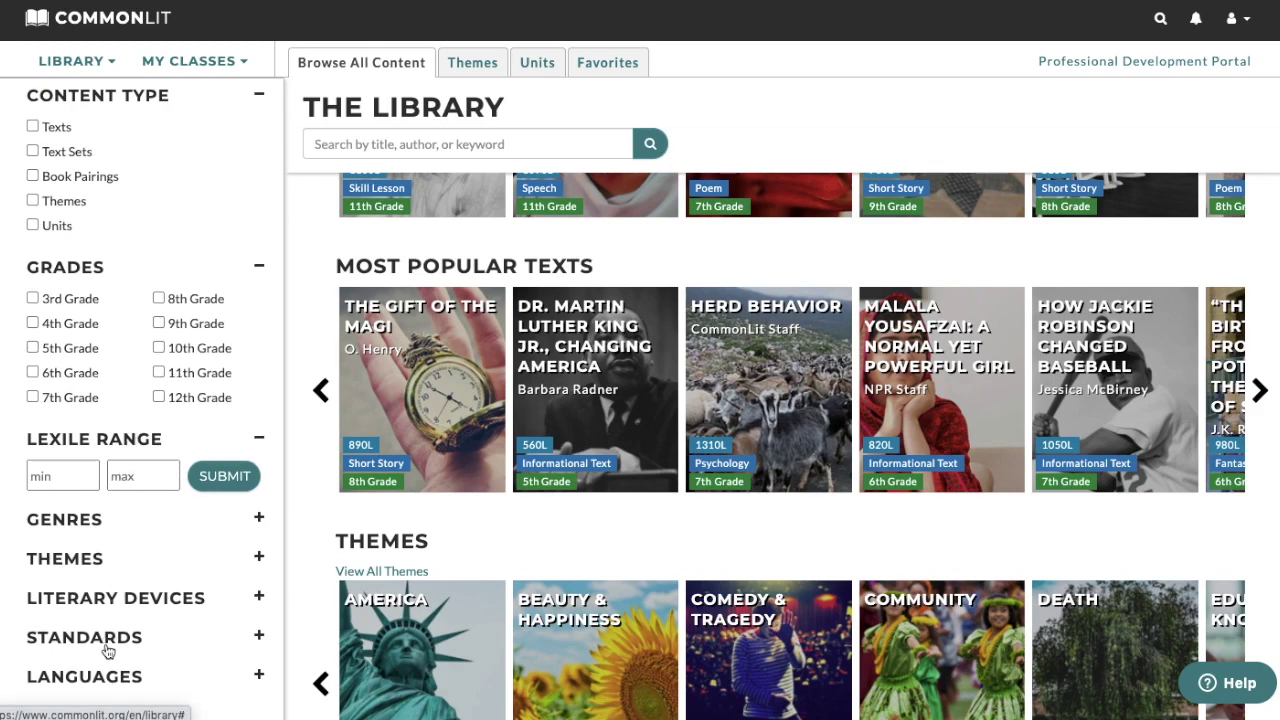
pyautogui.click(108, 677)
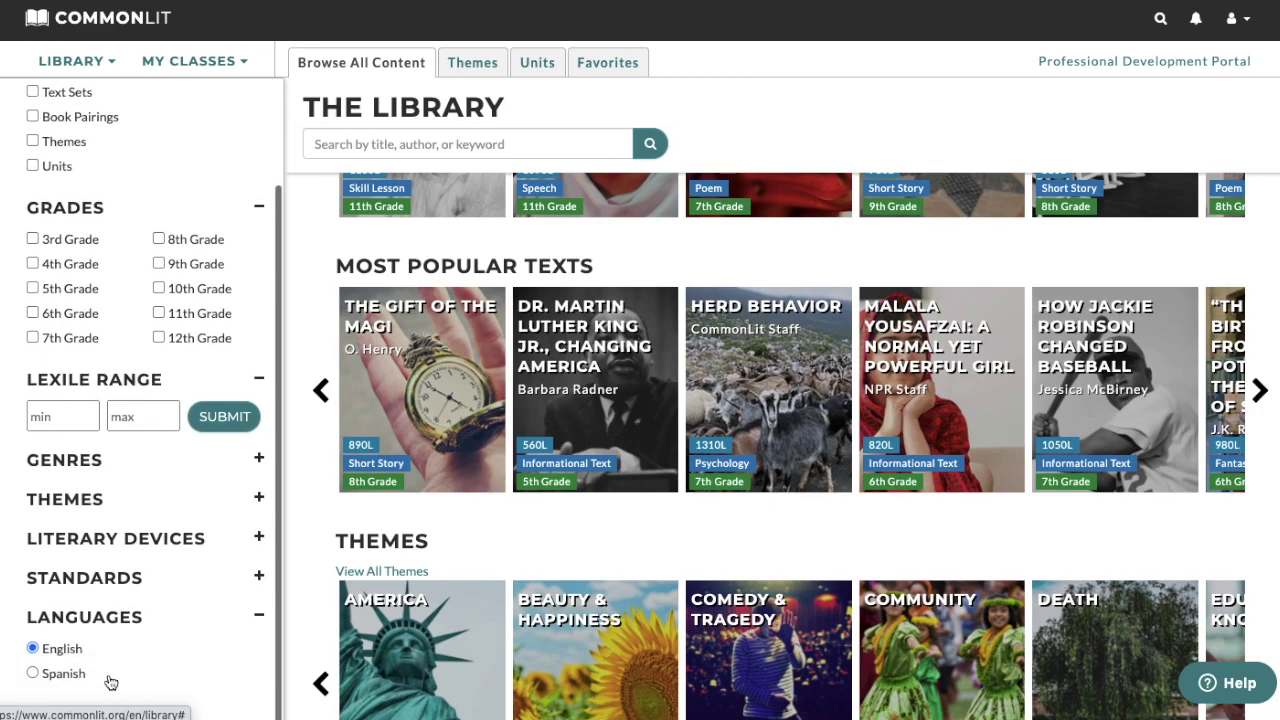
pyautogui.scroll(3, 120, 323)
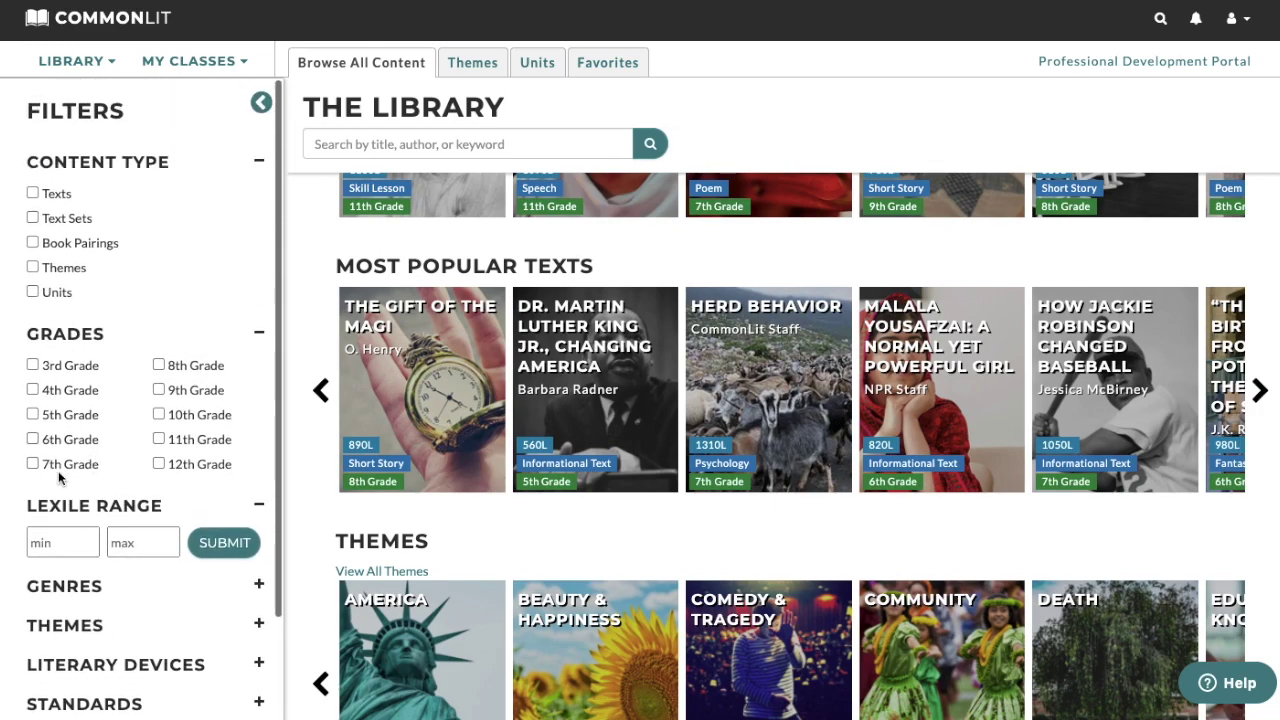
pyautogui.click(56, 462)
pyautogui.scroll(-3, 133, 478)
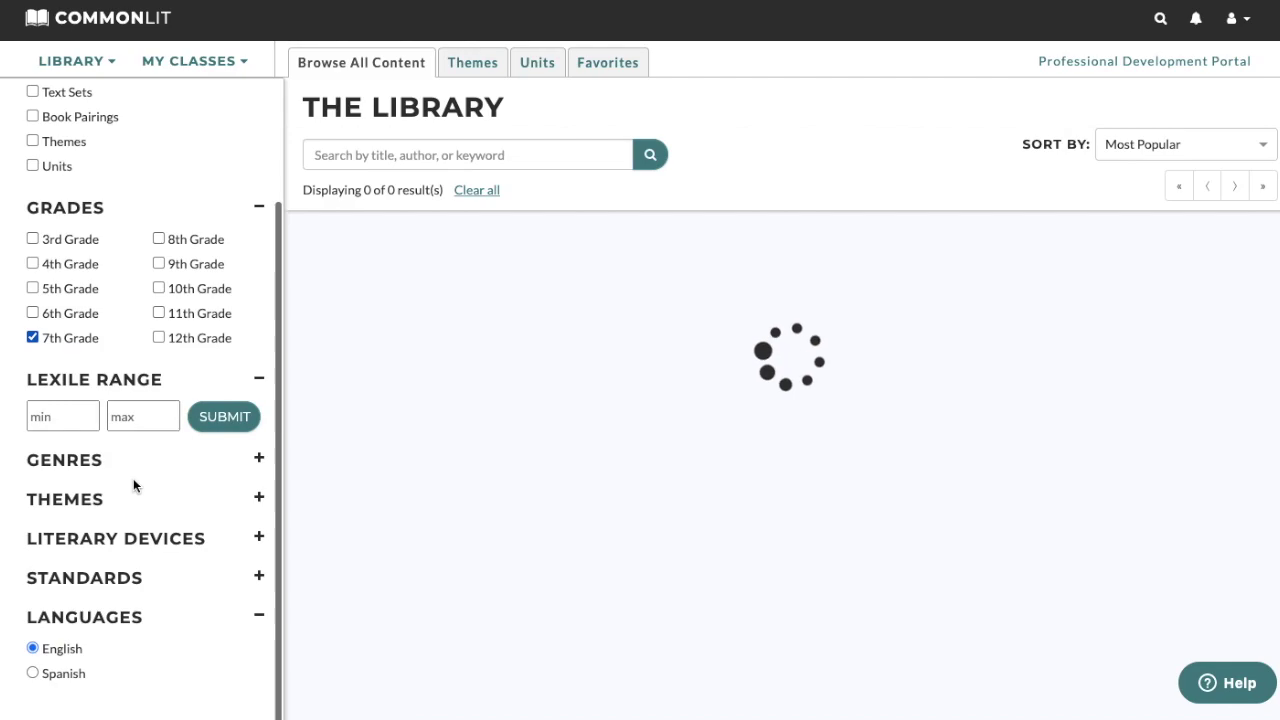
pyautogui.click(86, 463)
pyautogui.scroll(-5, 112, 470)
pyautogui.scroll(-4, 110, 465)
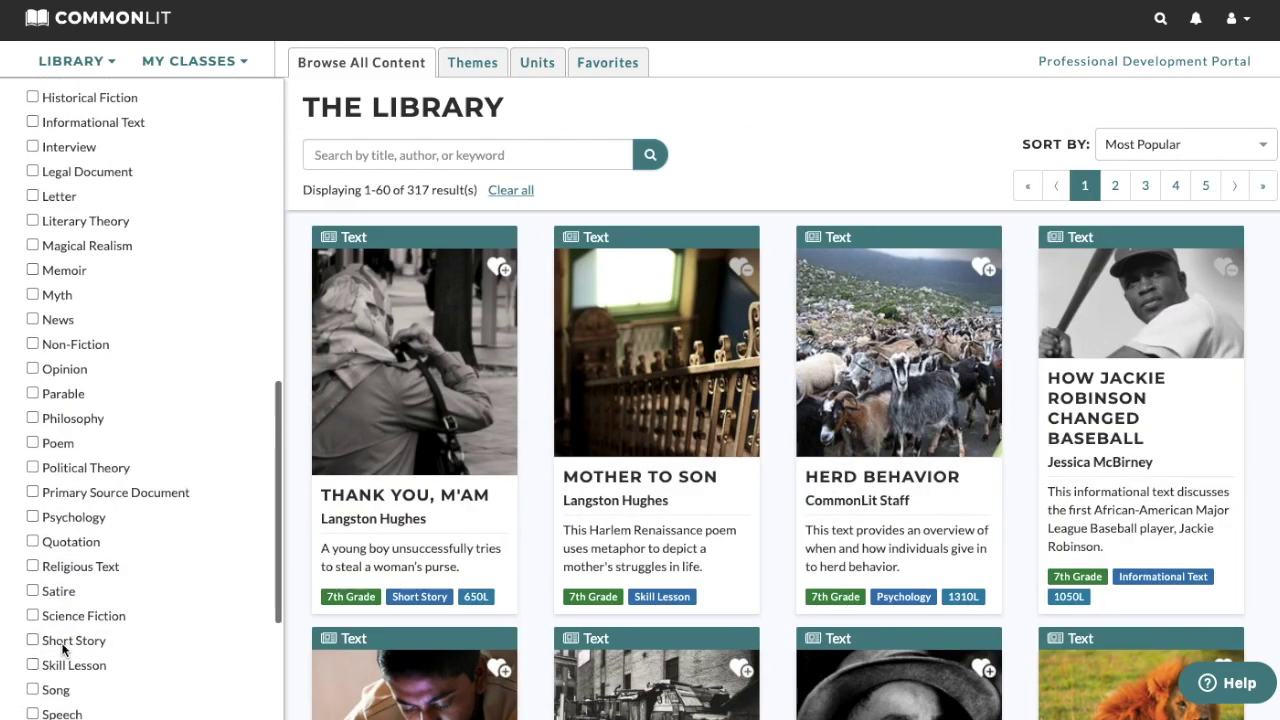
pyautogui.click(63, 648)
# Step: Limit results to the RL.6 Point of View standard and open The Medicine Bag
pyautogui.scroll(-3, 55, 646)
pyautogui.click(140, 585)
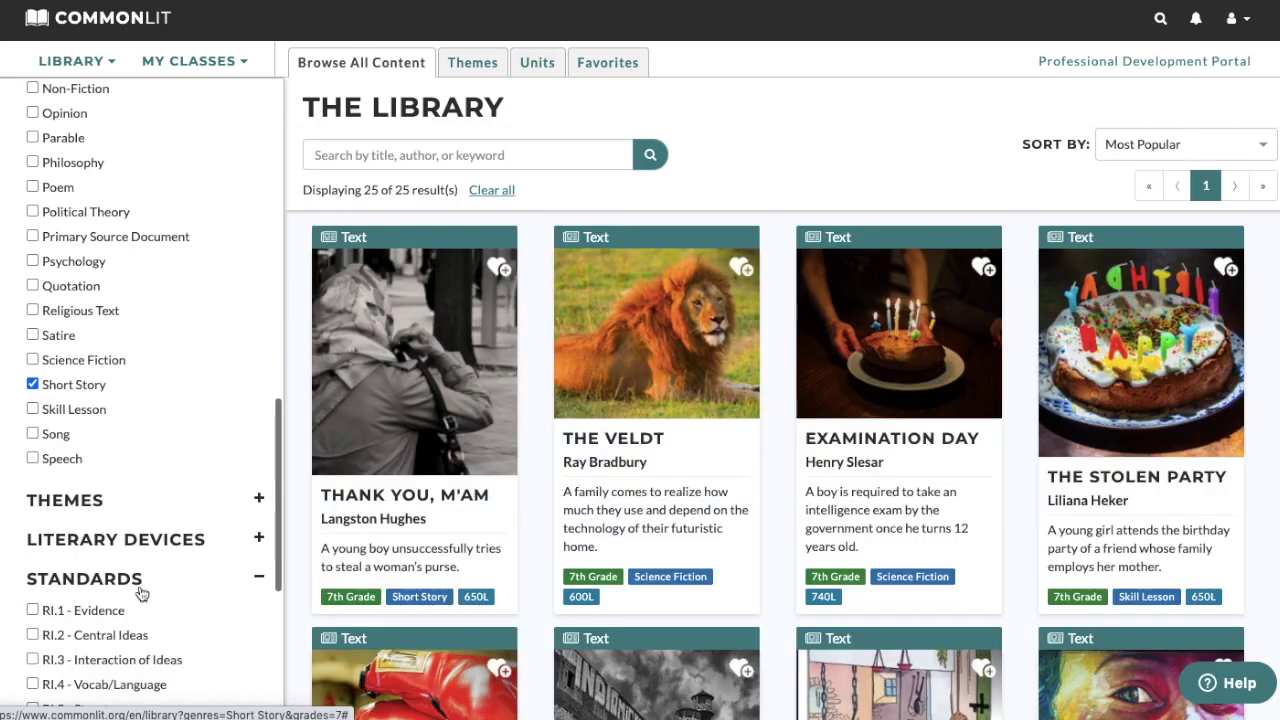
pyautogui.scroll(-6, 140, 594)
pyautogui.click(97, 530)
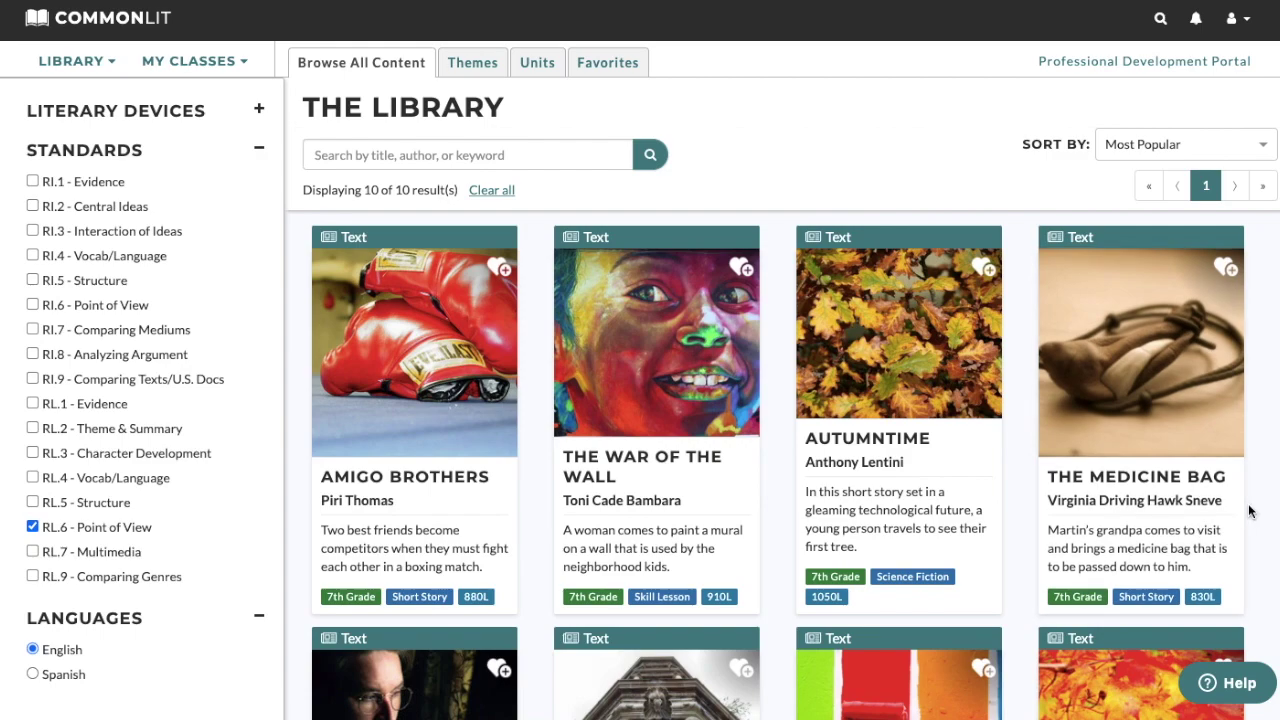
pyautogui.click(1120, 432)
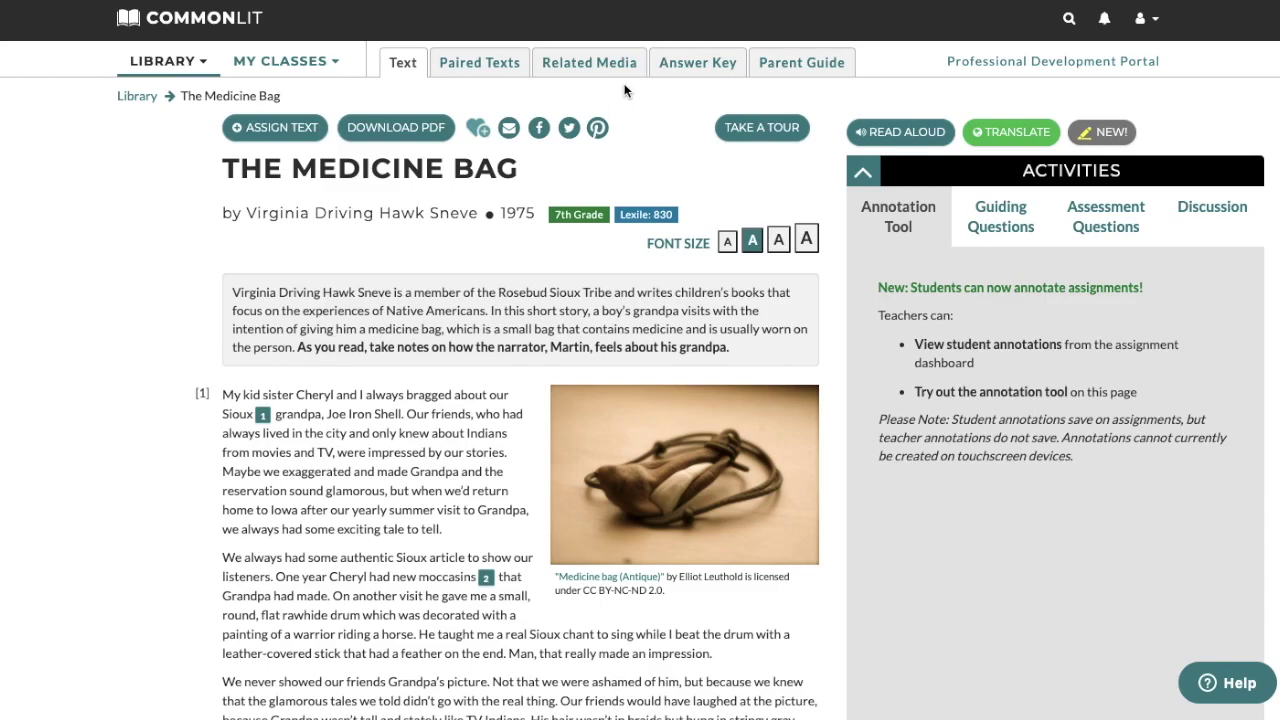
# Step: Show The Medicine Bag's Related Media: a pre-reading worksheet and a 3:34 Native 101 video
pyautogui.click(600, 66)
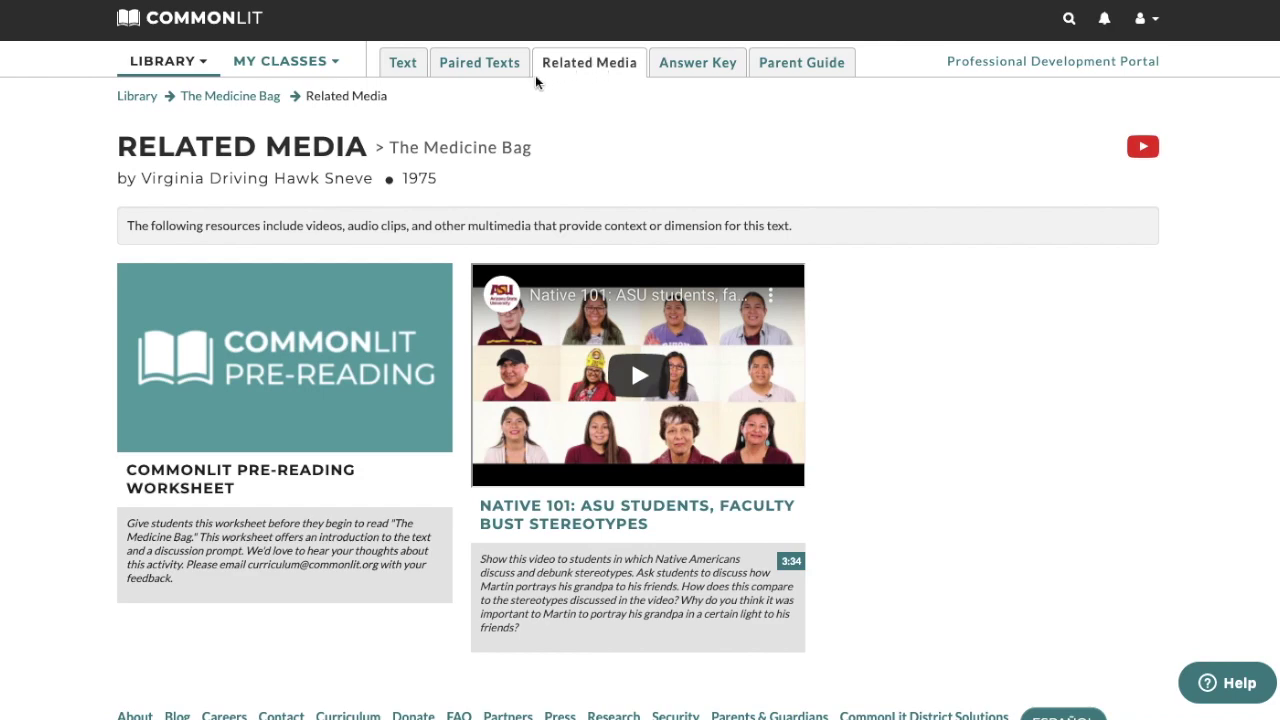
# Step: Browse The Medicine Bag's paired texts, then go back to the story's Text view
pyautogui.click(490, 68)
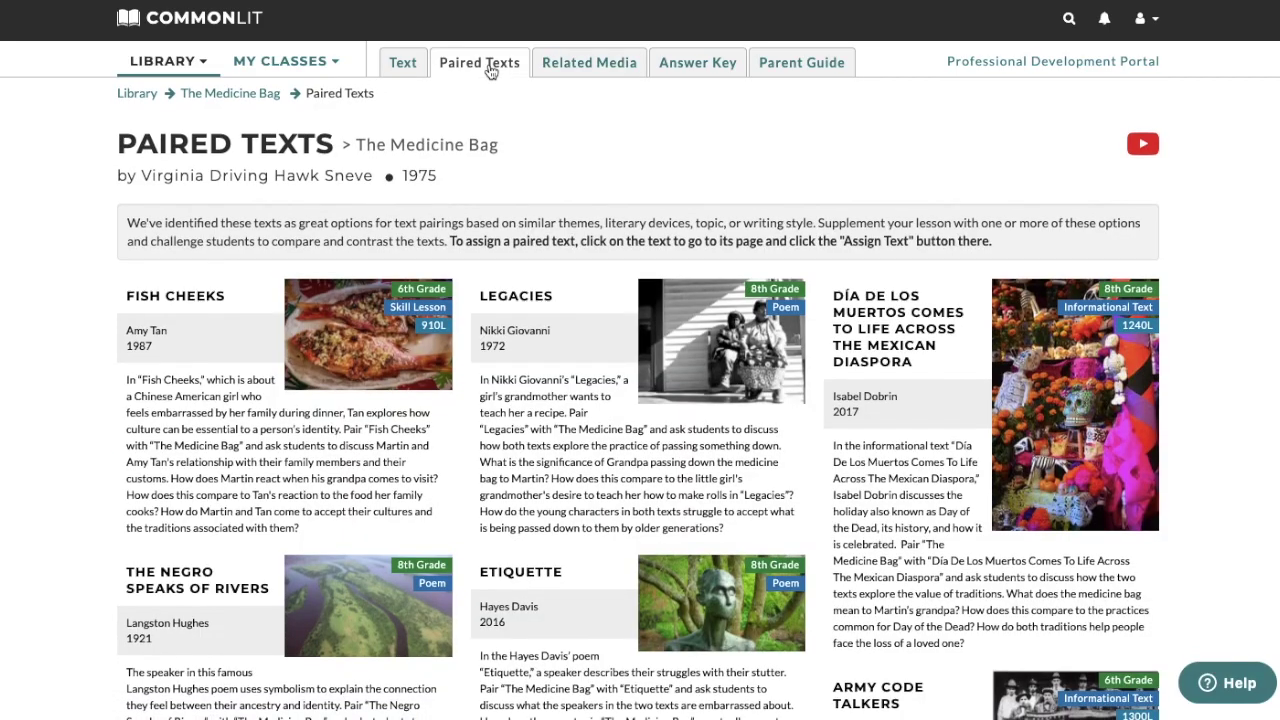
pyautogui.scroll(-3, 490, 70)
pyautogui.scroll(-3, 490, 70)
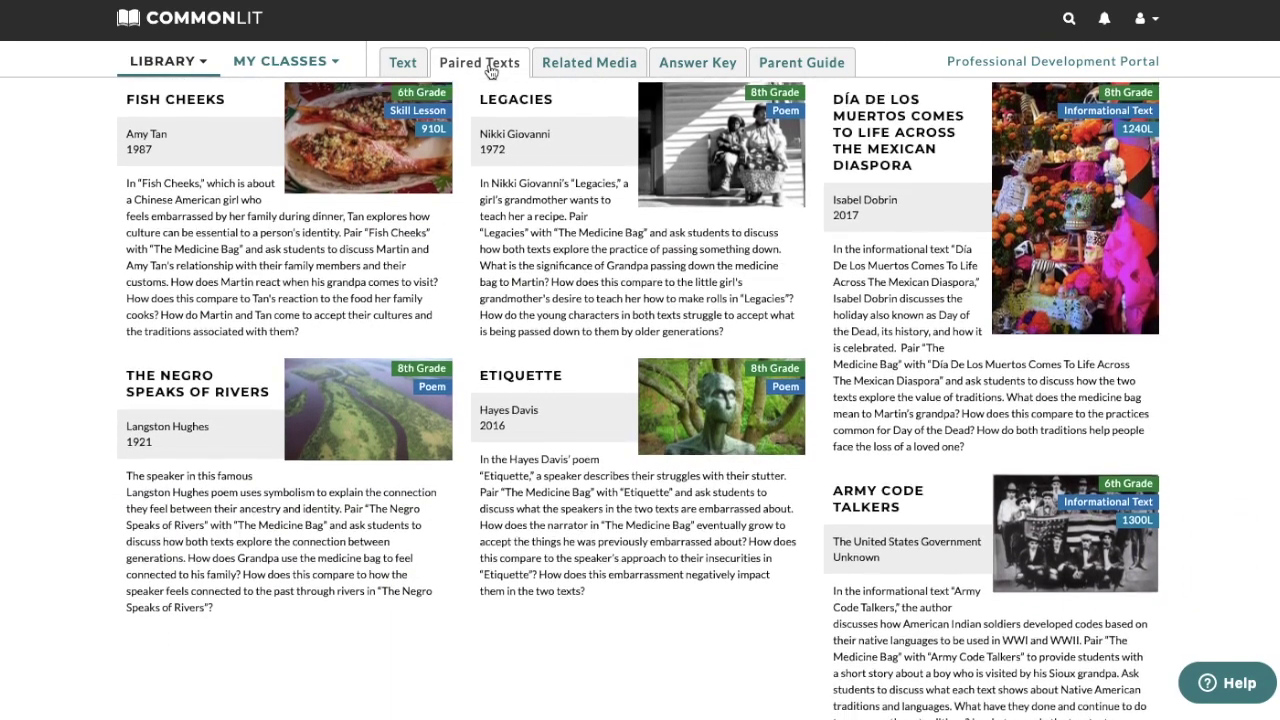
pyautogui.scroll(4, 490, 70)
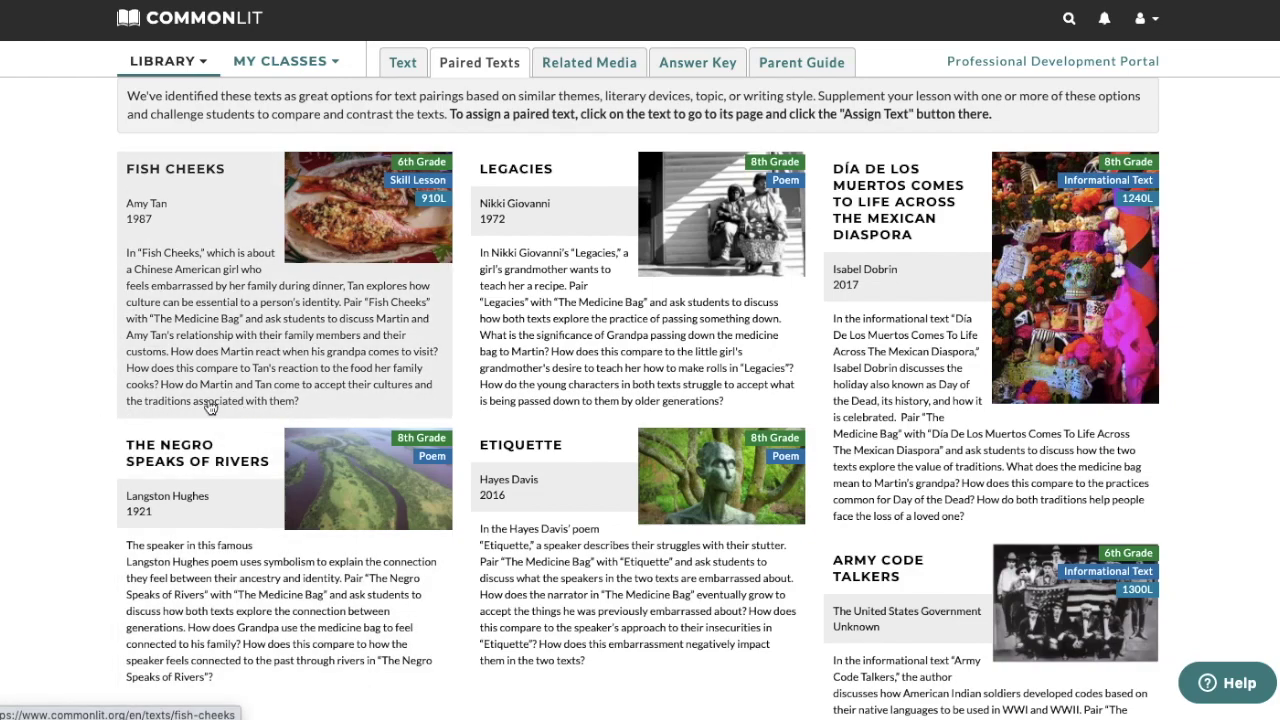
pyautogui.scroll(1, 101, 180)
pyautogui.scroll(3, 101, 180)
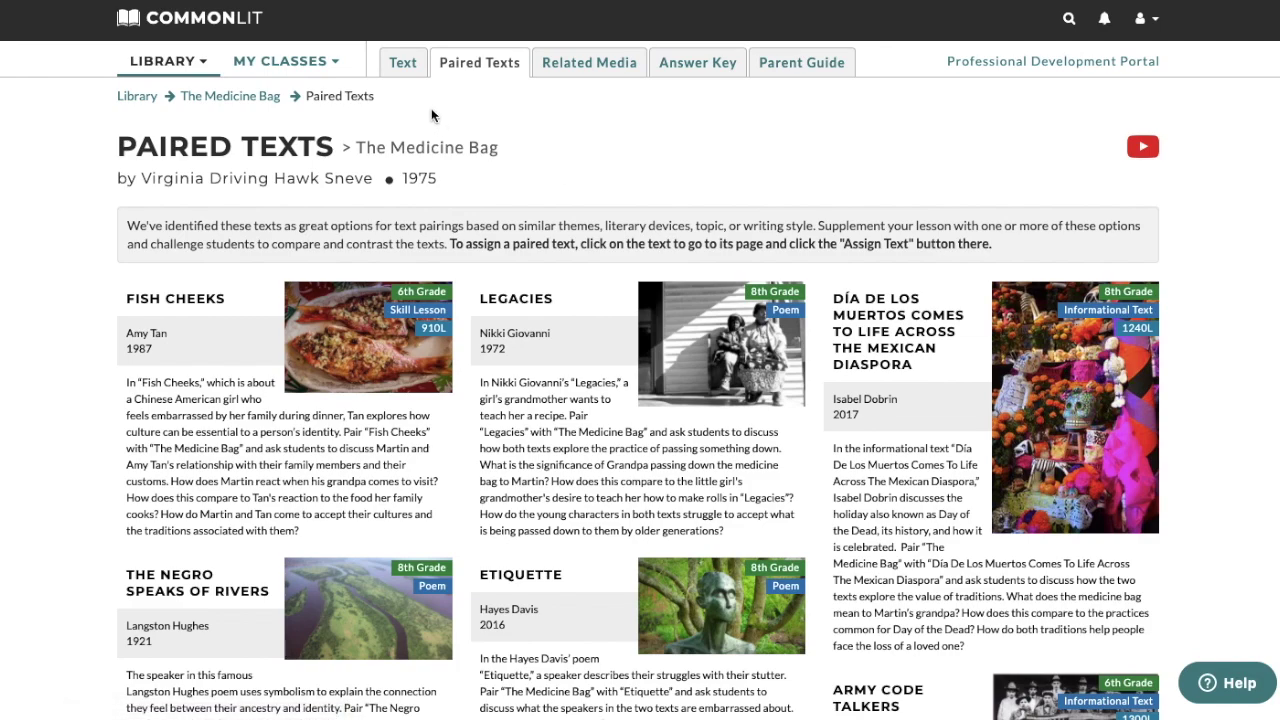
pyautogui.click(406, 70)
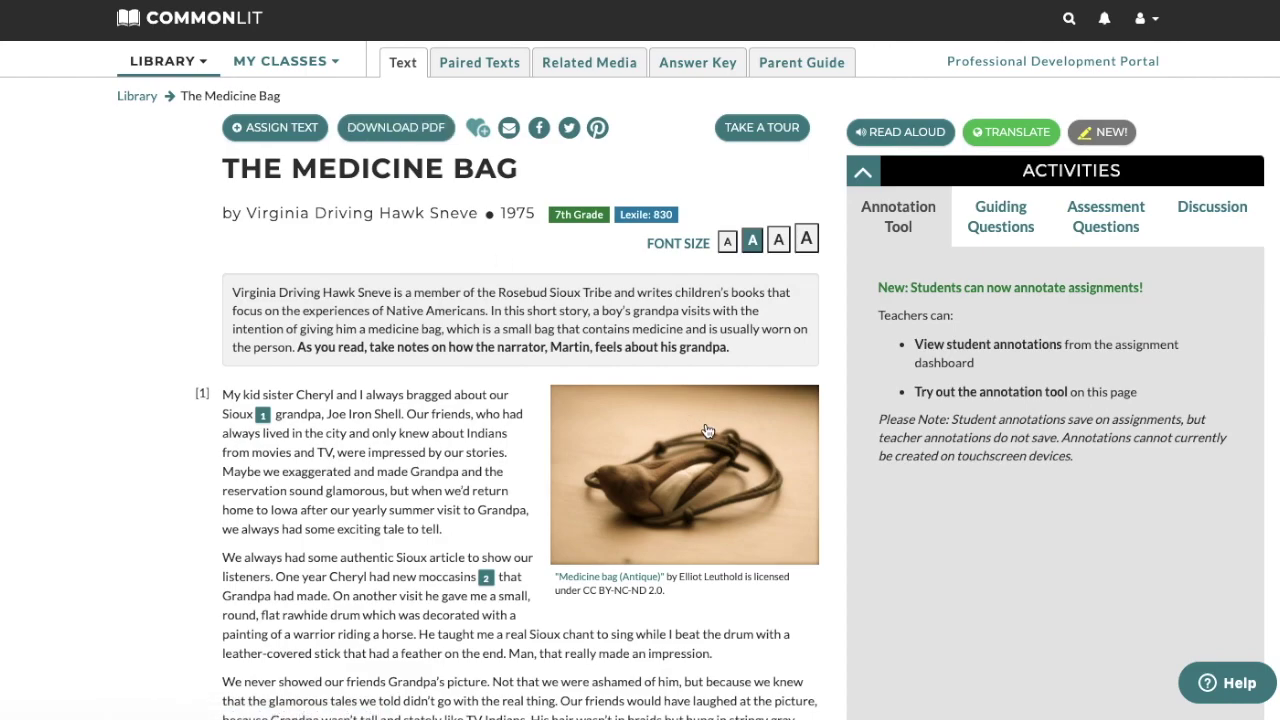
# Step: Preview assessment questions 6 and 7 and the discussion questions, then begin assigning the text
pyautogui.click(1106, 228)
pyautogui.click(1105, 294)
pyautogui.click(1132, 294)
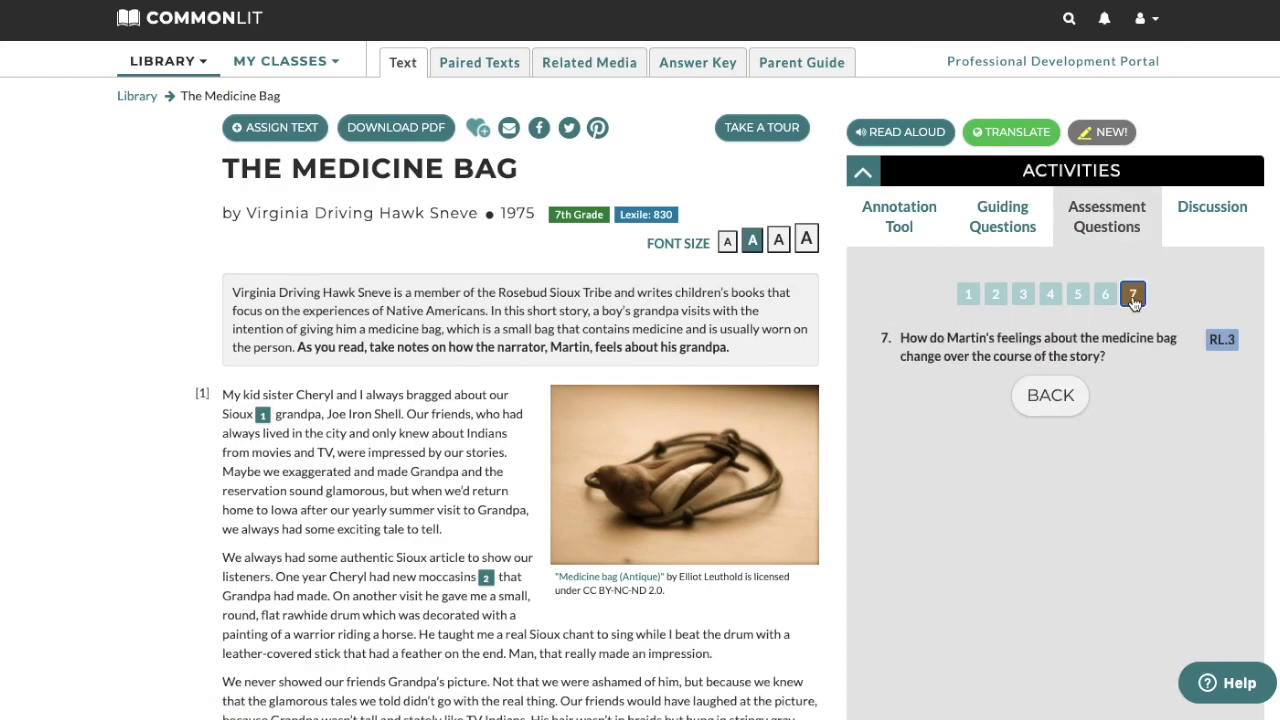
pyautogui.click(1201, 212)
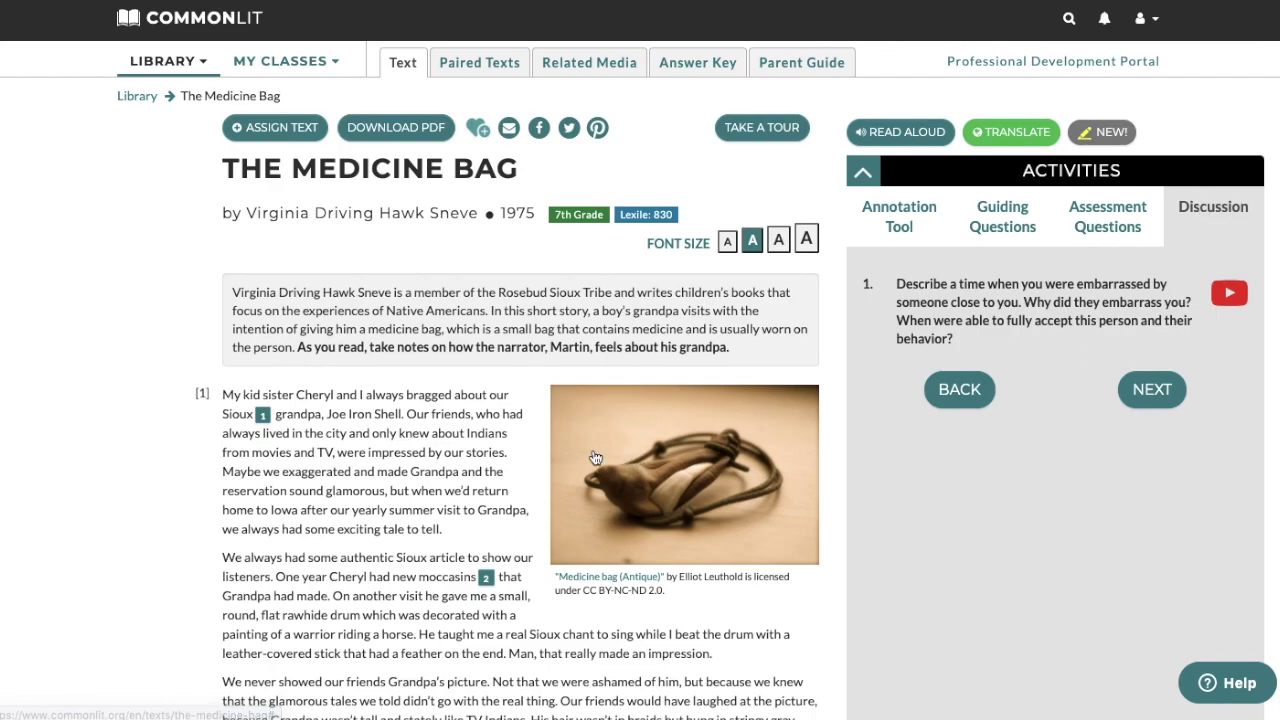
pyautogui.click(276, 128)
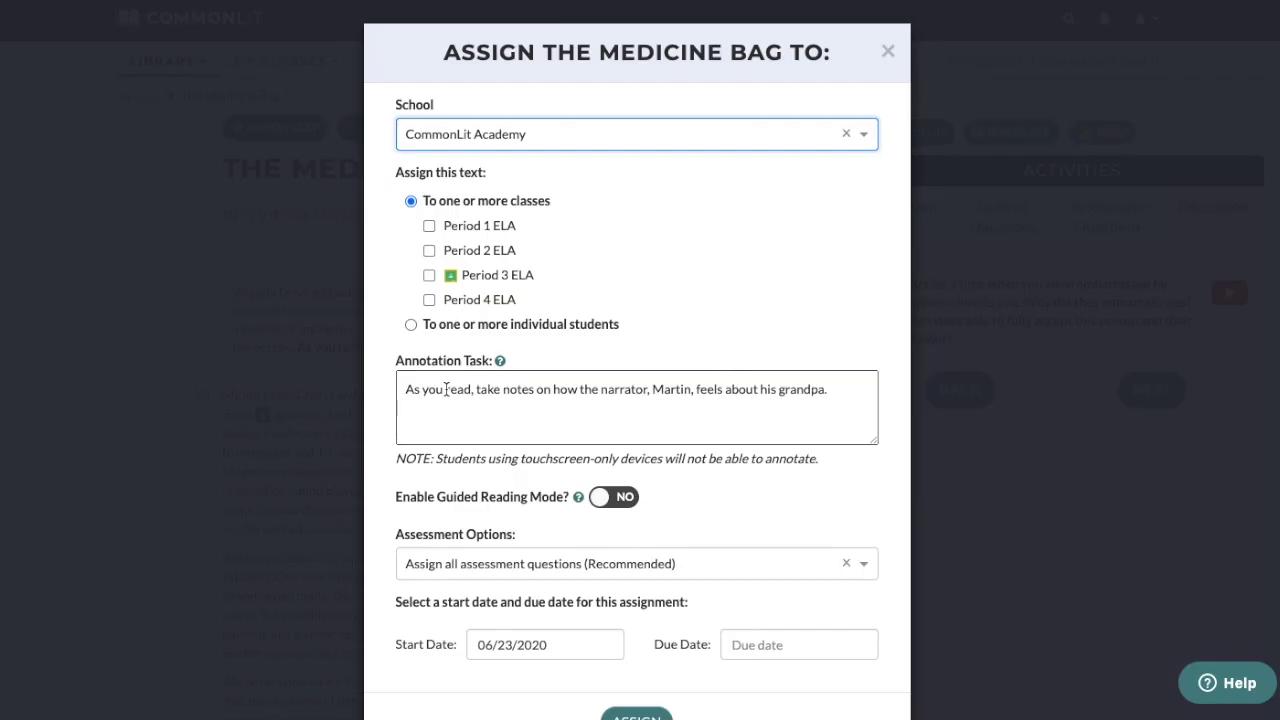
# Step: Assign the text to Period 1 ELA with Guided Reading Mode turned on
pyautogui.click(474, 236)
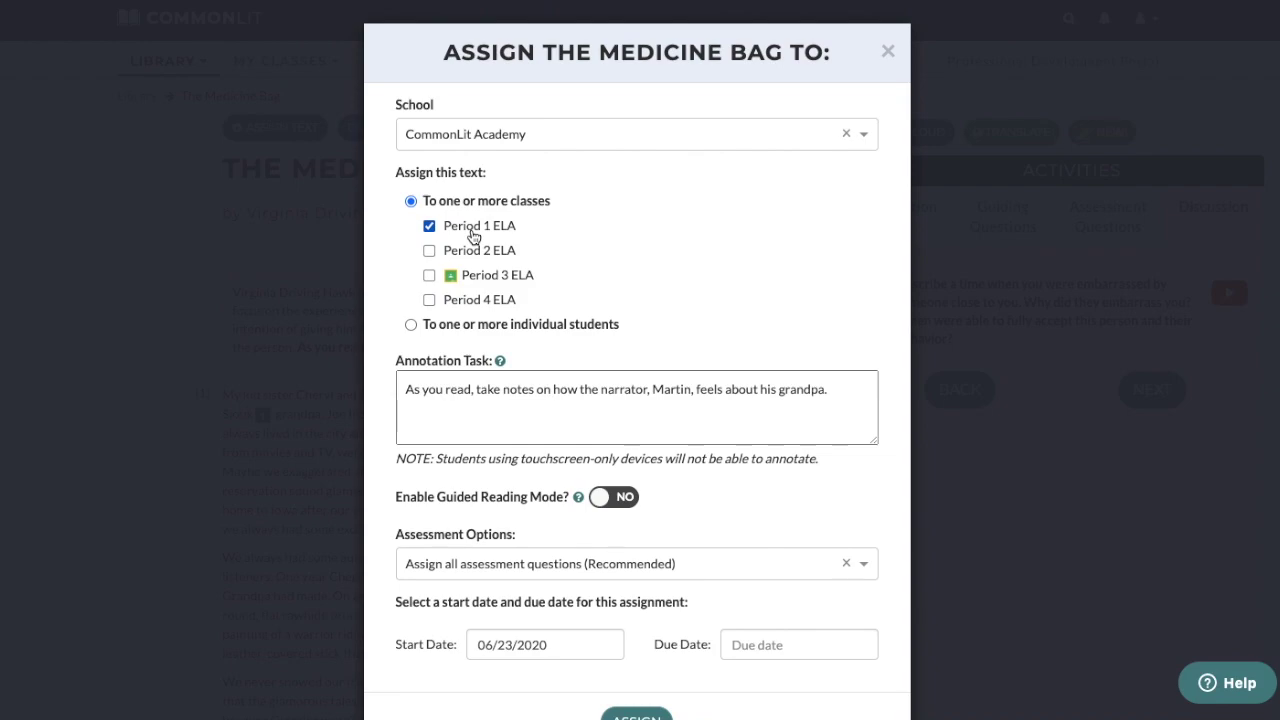
pyautogui.scroll(-1, 517, 445)
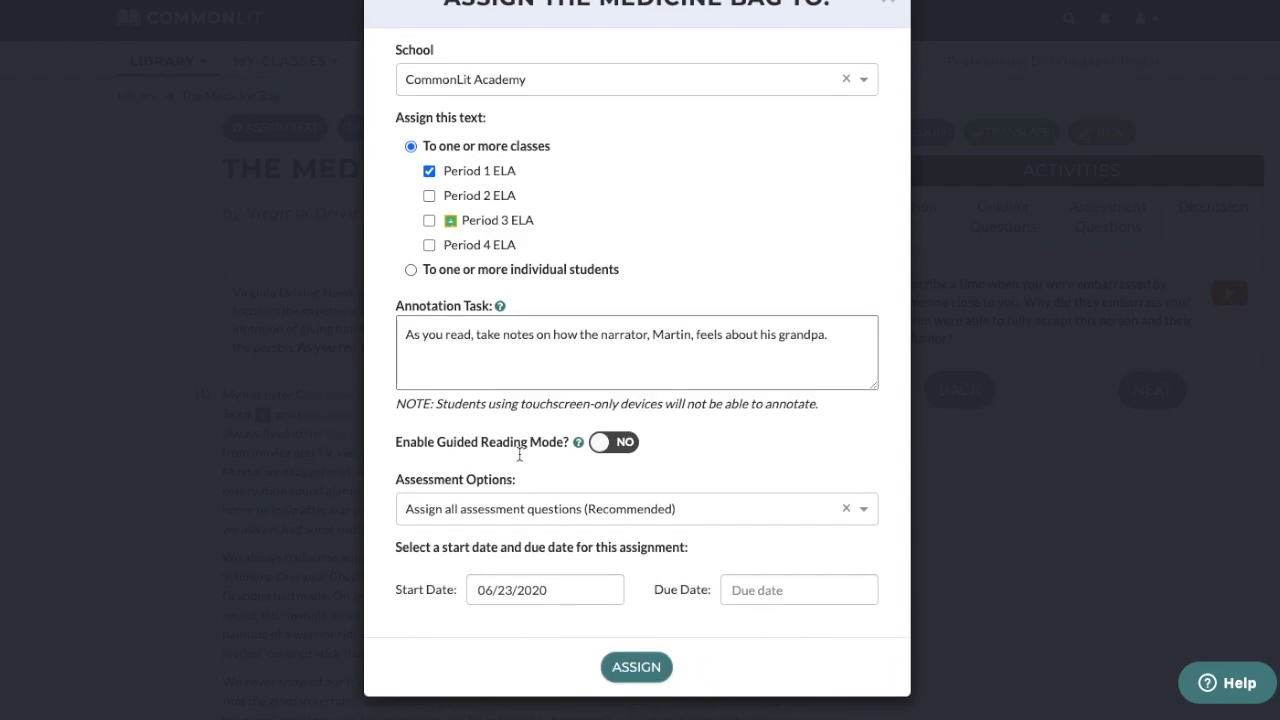
pyautogui.click(610, 446)
pyautogui.scroll(-1, 610, 446)
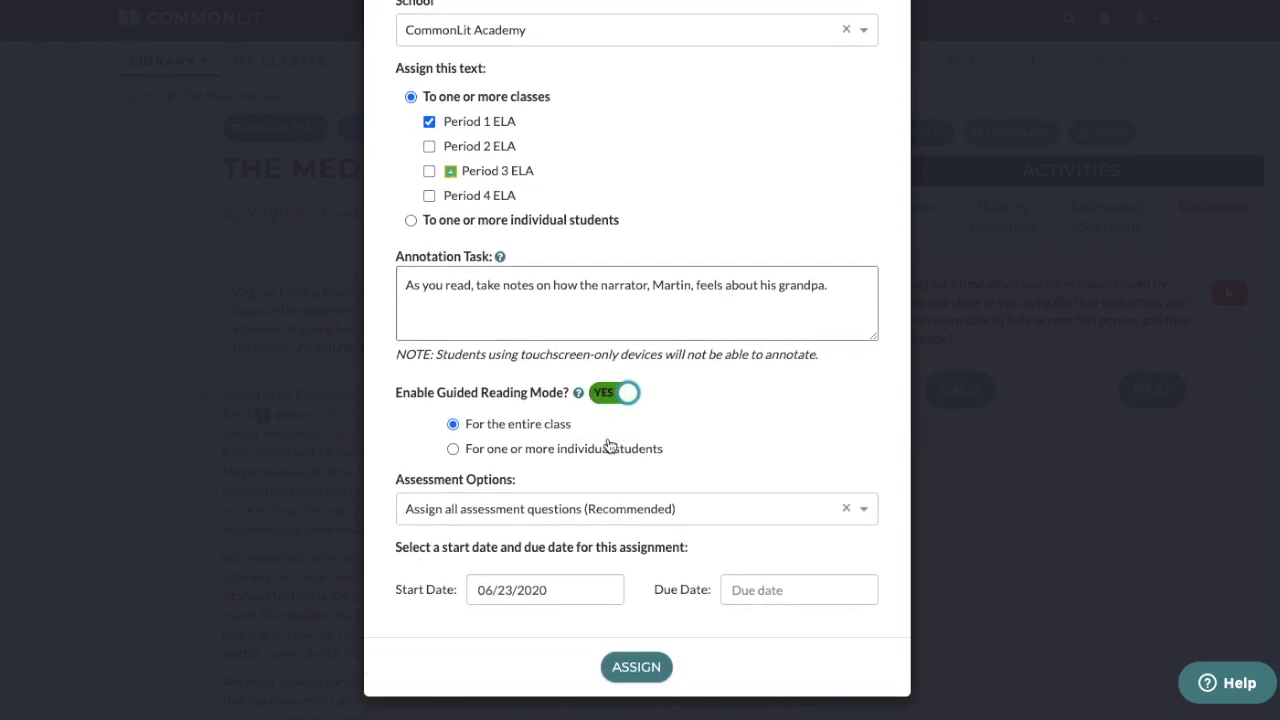
# Step: Limit Guided Reading Mode to two individually selected students
pyautogui.click(514, 455)
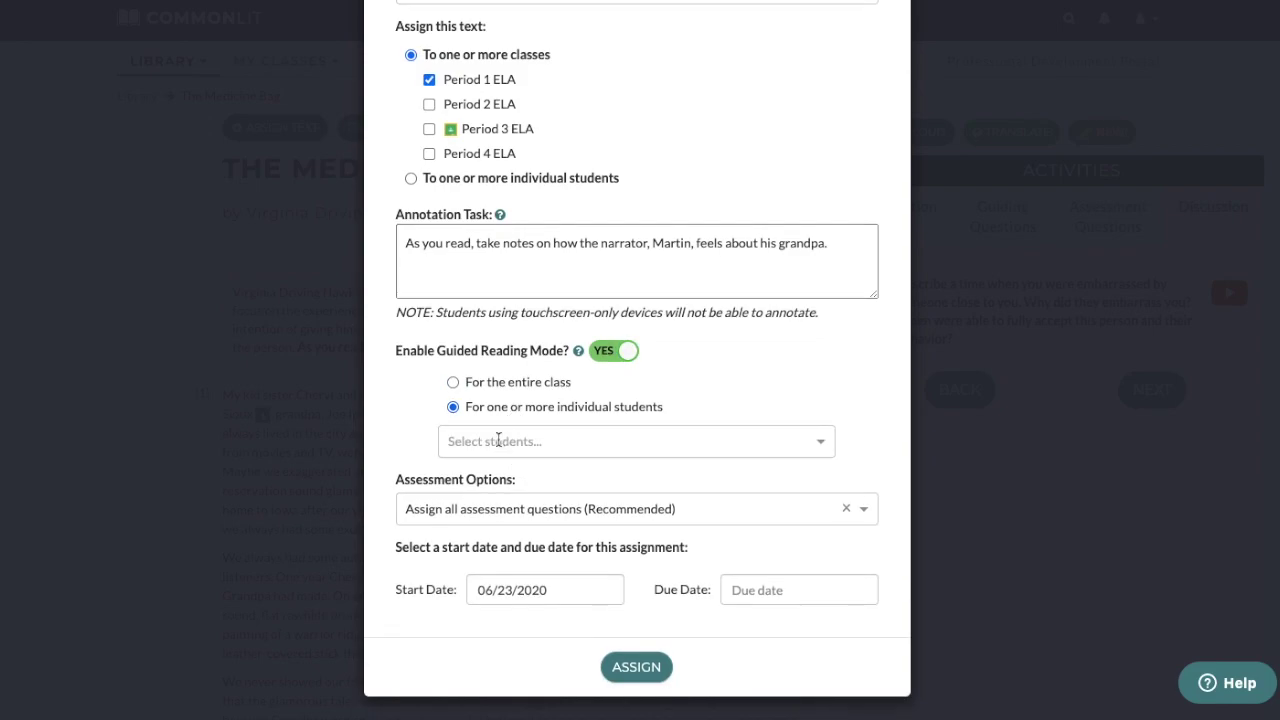
pyautogui.click(498, 445)
pyautogui.write('ale')
pyautogui.click(525, 515)
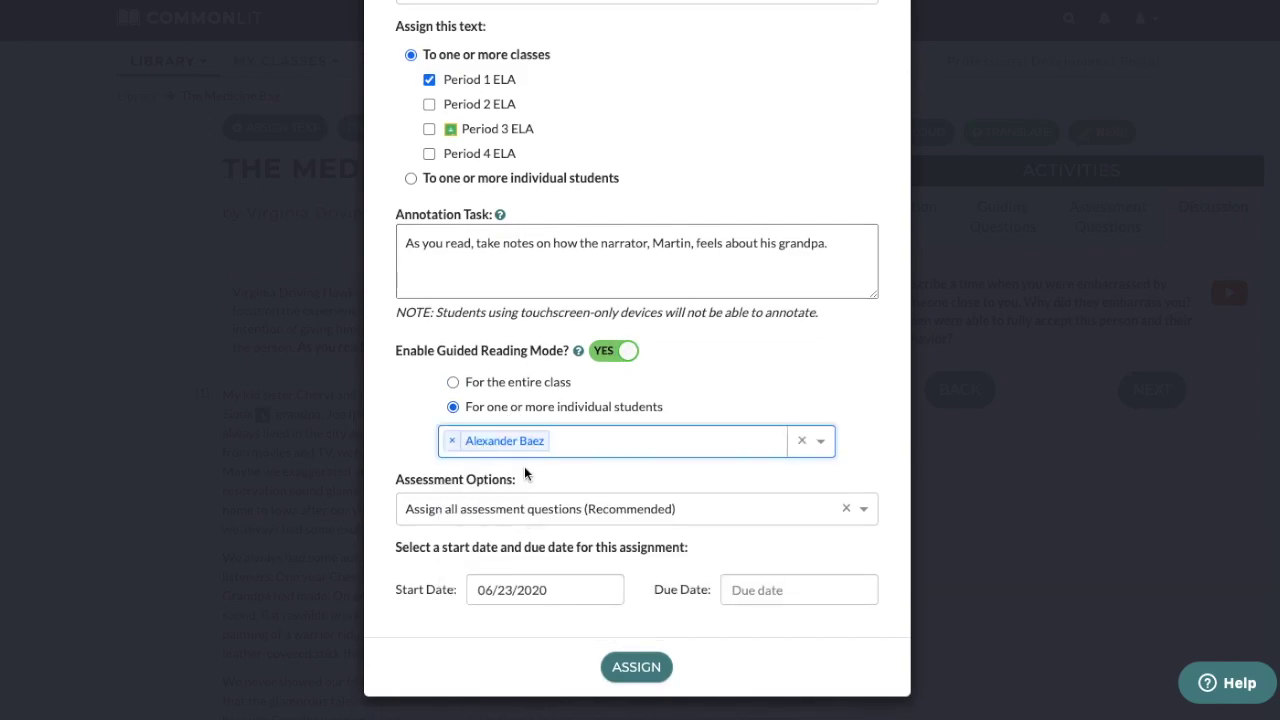
pyautogui.write('yasm')
pyautogui.click(546, 508)
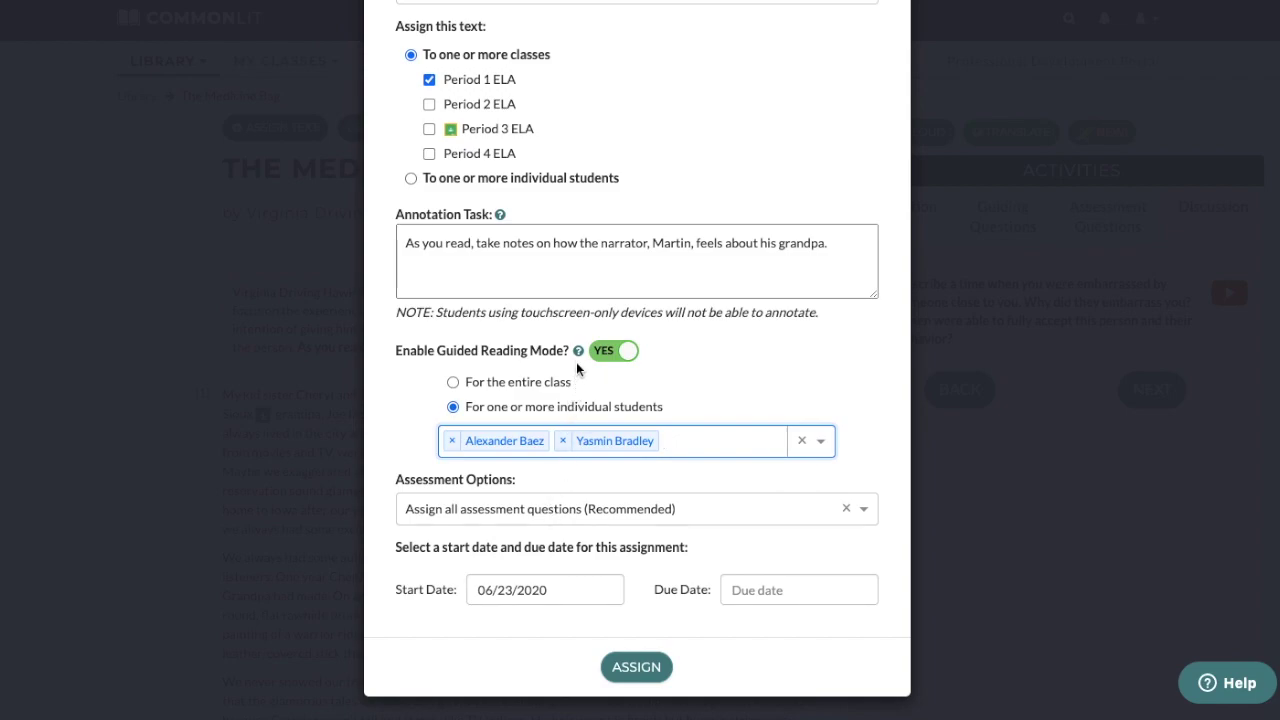
pyautogui.moveTo(578, 353)
pyautogui.click(608, 512)
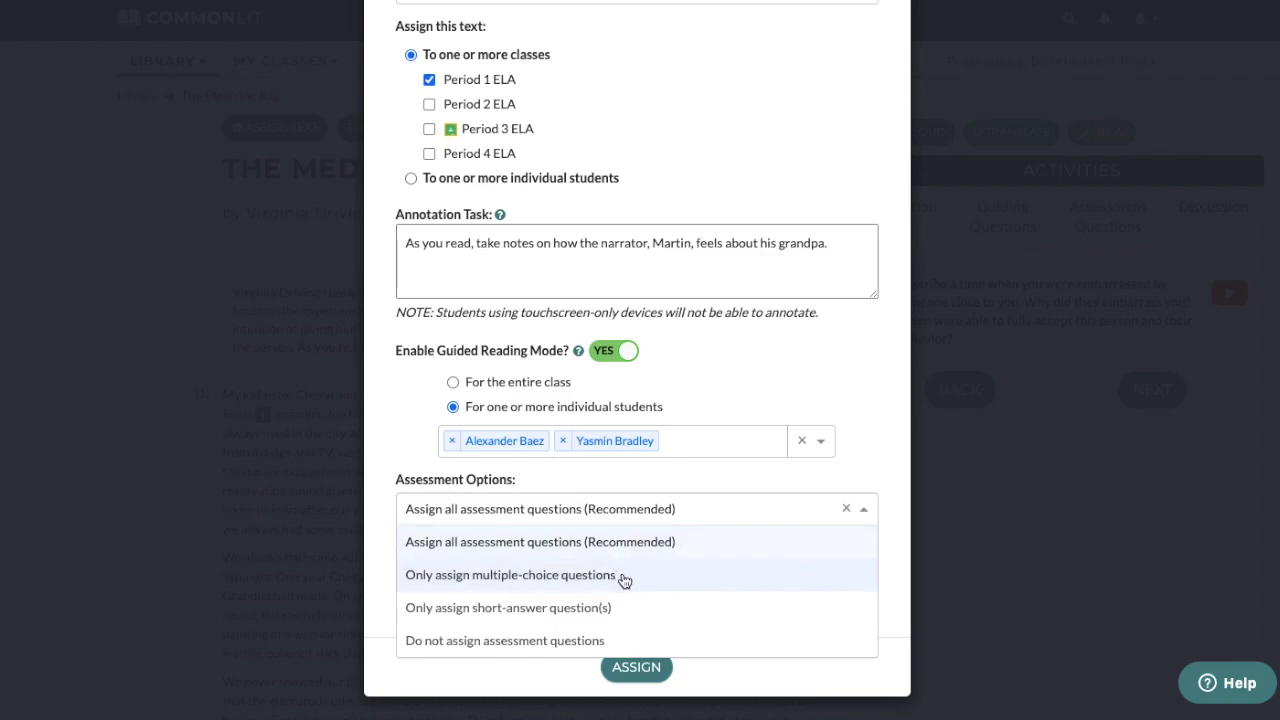
# Step: Switch assessment questions to 'Do not assign', then back to 'Assign all'
pyautogui.click(622, 643)
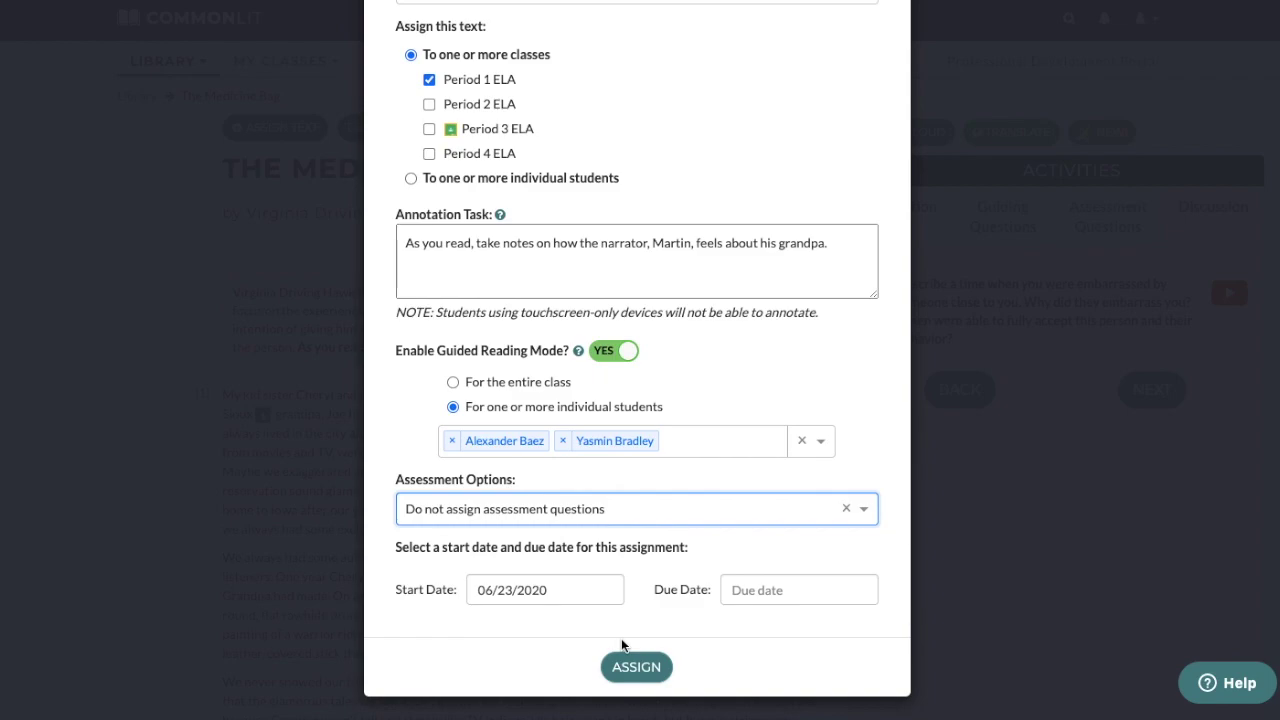
pyautogui.click(603, 522)
pyautogui.click(598, 540)
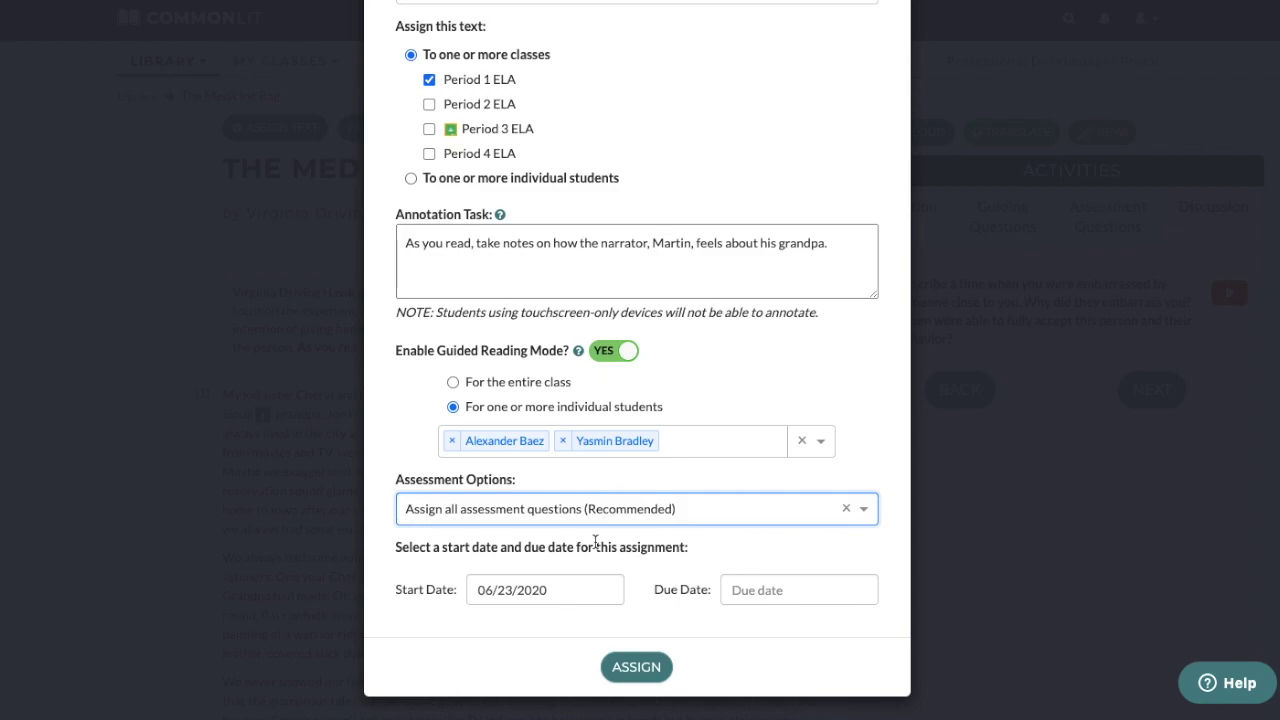
# Step: Set start date 06/23/2020 and due date 06/26/2020, and create the assignment
pyautogui.click(565, 592)
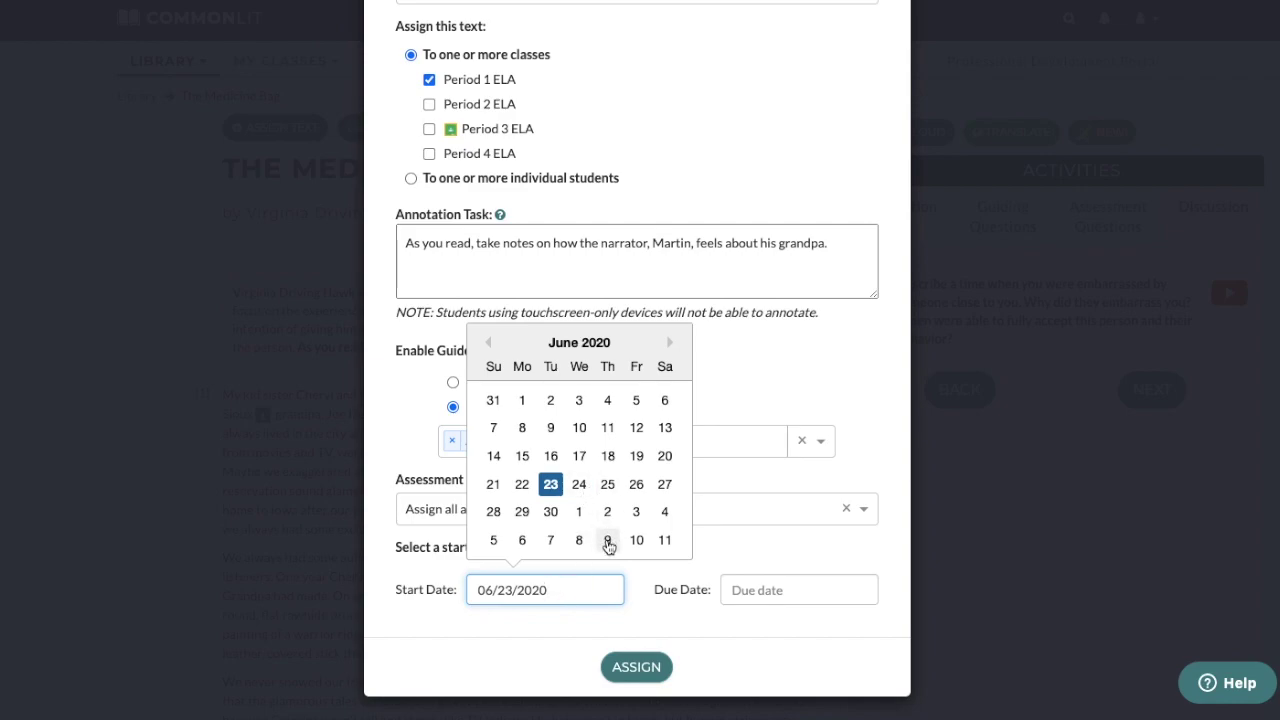
pyautogui.click(550, 486)
pyautogui.click(775, 586)
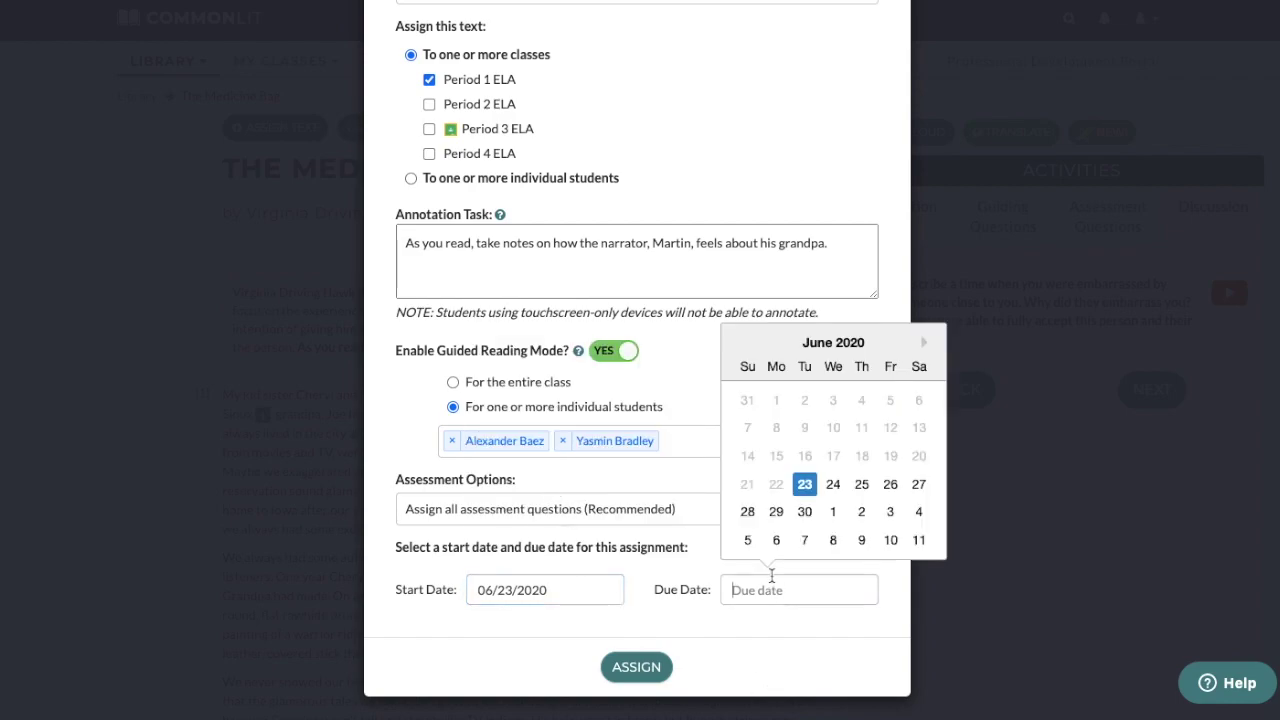
pyautogui.click(883, 485)
pyautogui.click(645, 672)
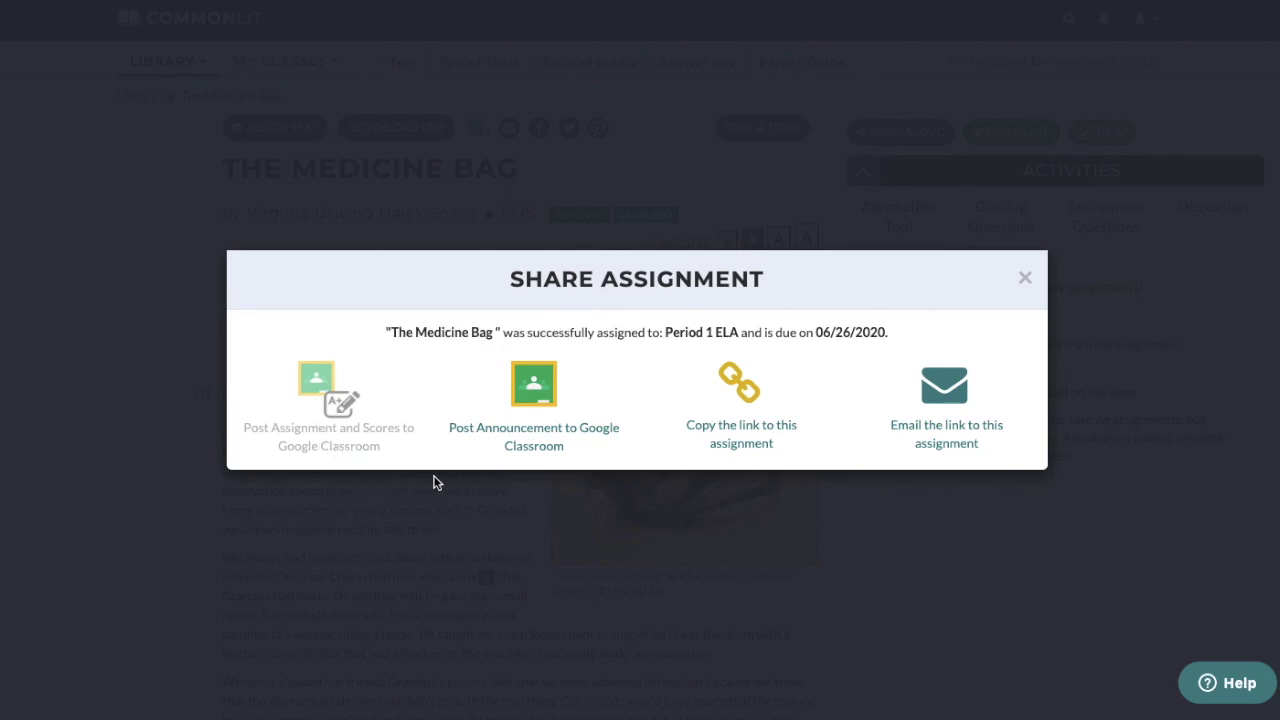
# Step: Close the share confirmation and begin The Medicine Bag from the student's assignment list
pyautogui.click(1024, 277)
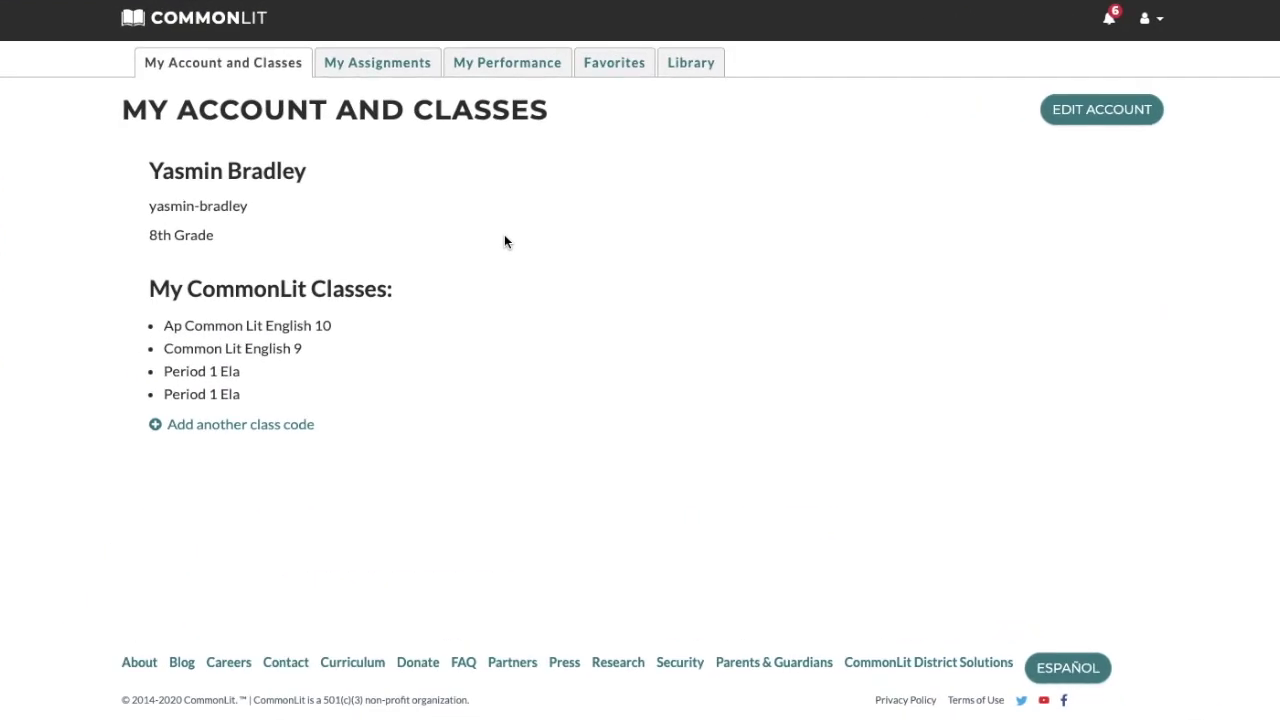
pyautogui.click(383, 62)
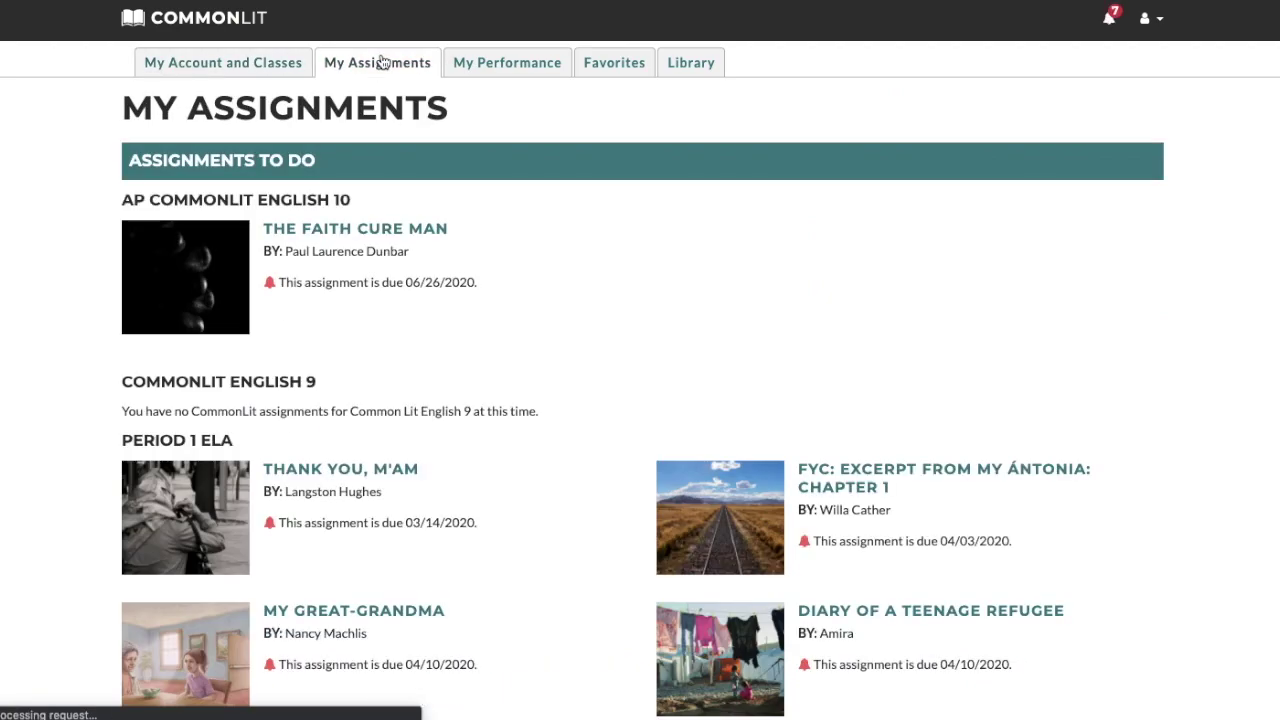
pyautogui.scroll(-4, 472, 329)
pyautogui.scroll(-3, 472, 329)
pyautogui.moveTo(809, 477)
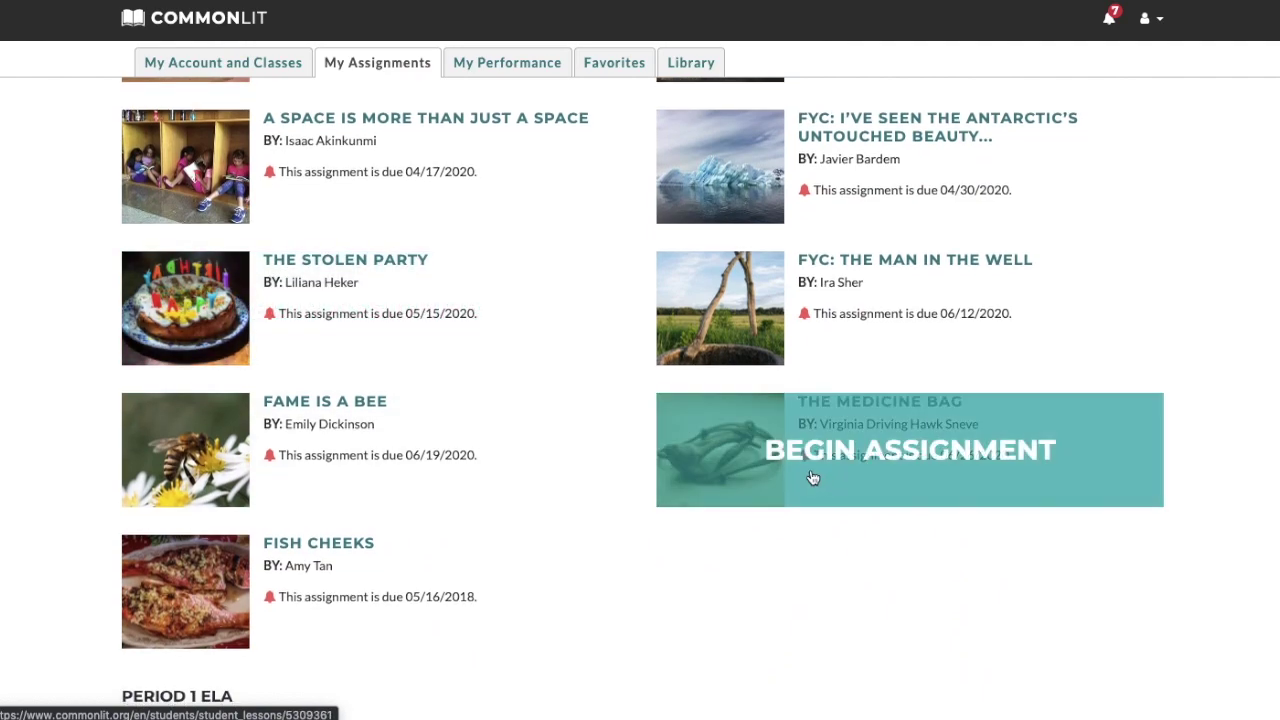
pyautogui.click(819, 482)
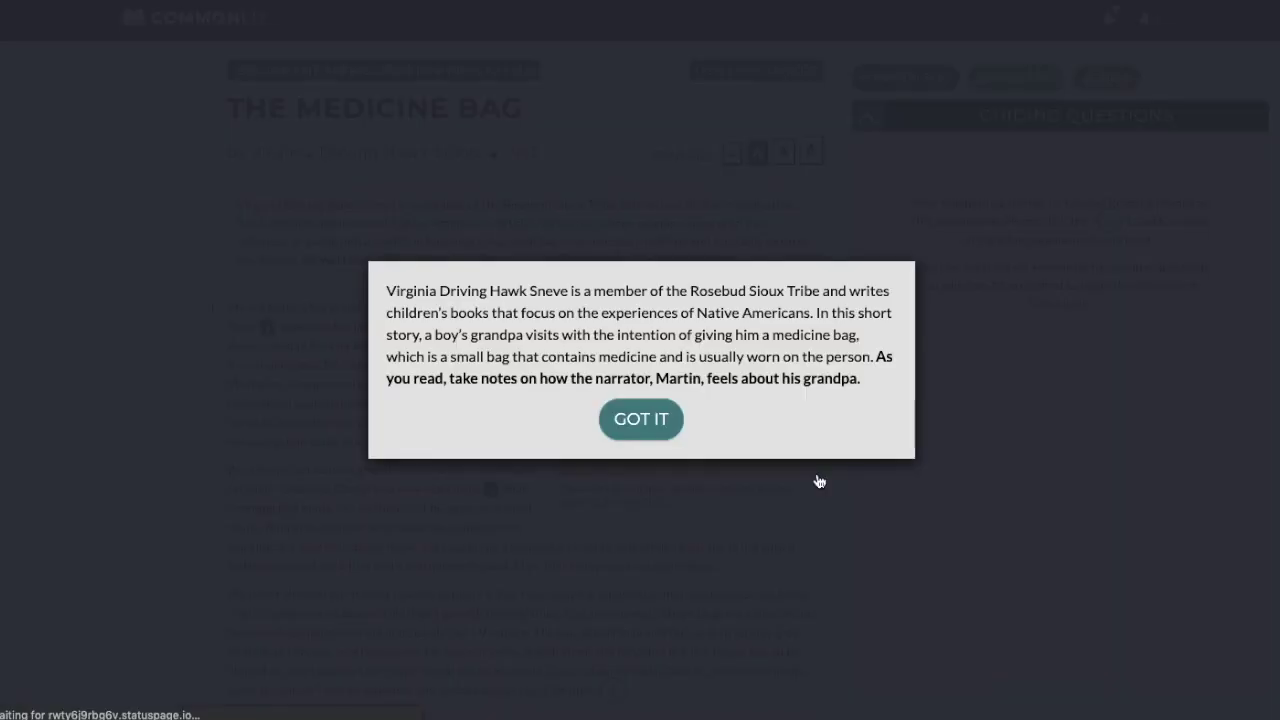
# Step: Dismiss the introduction and play, pause, then stop read-aloud for the story
pyautogui.click(641, 421)
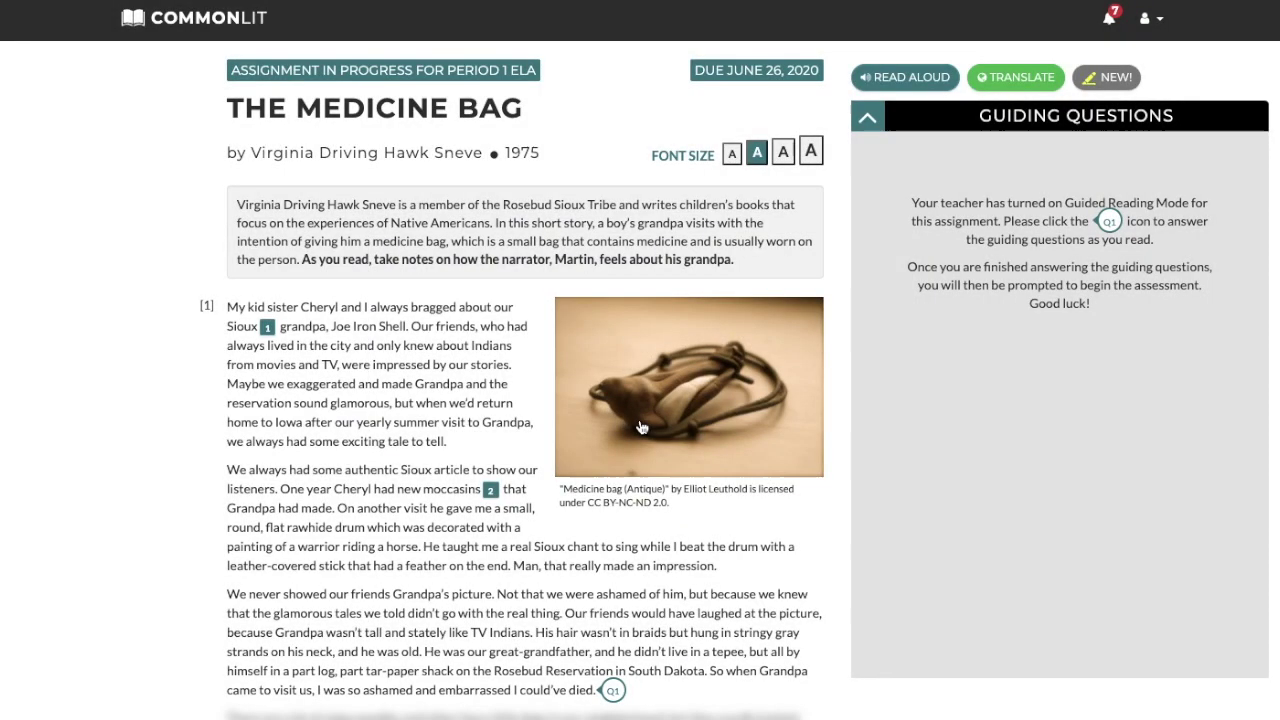
pyautogui.click(886, 84)
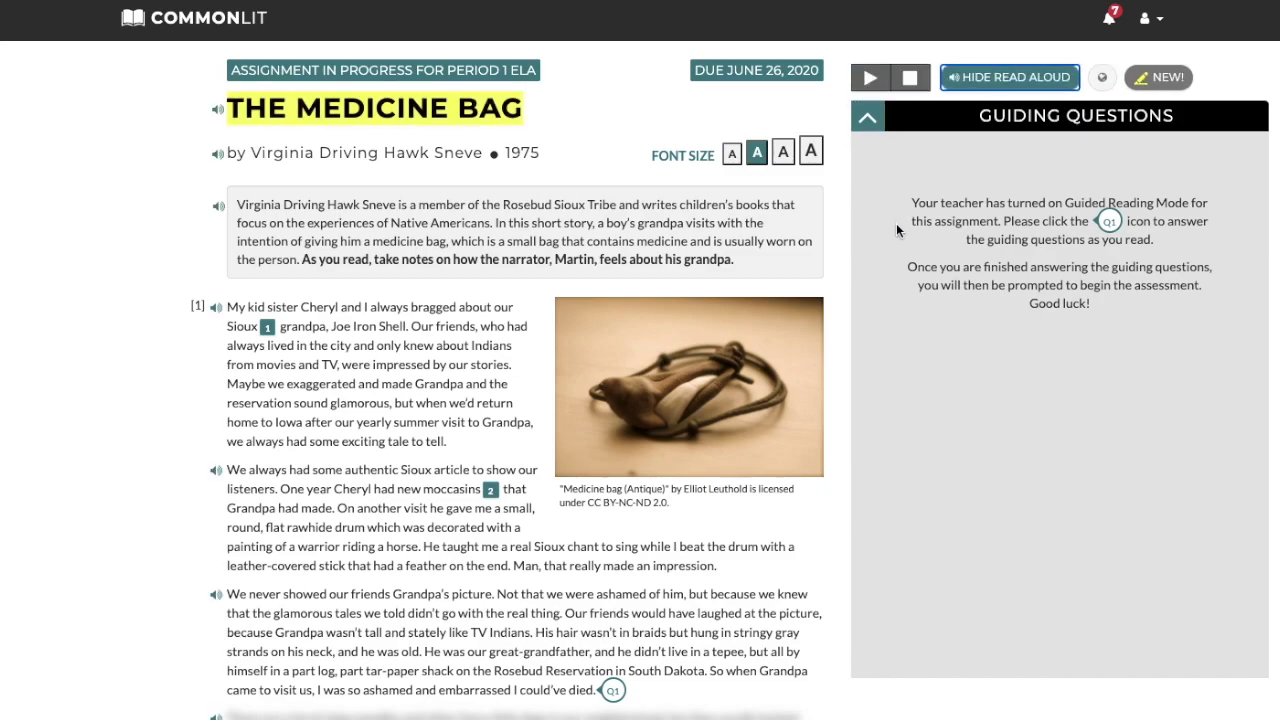
pyautogui.click(869, 78)
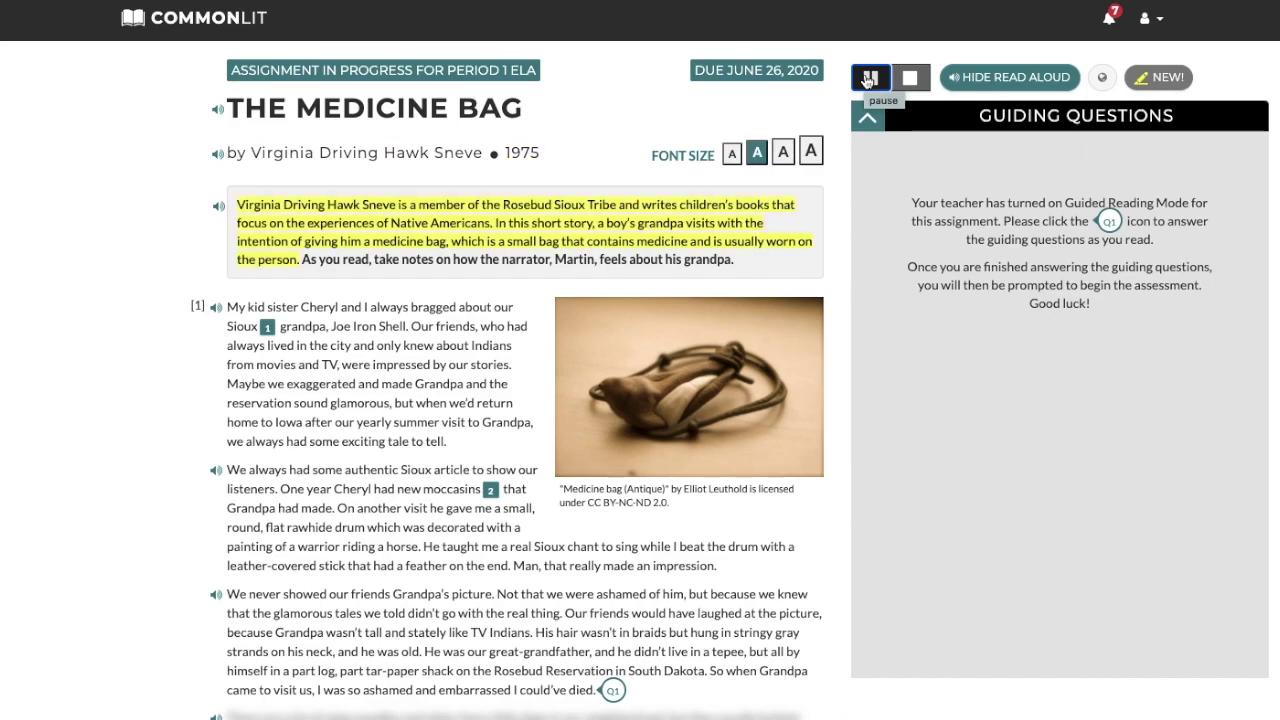
pyautogui.click(869, 80)
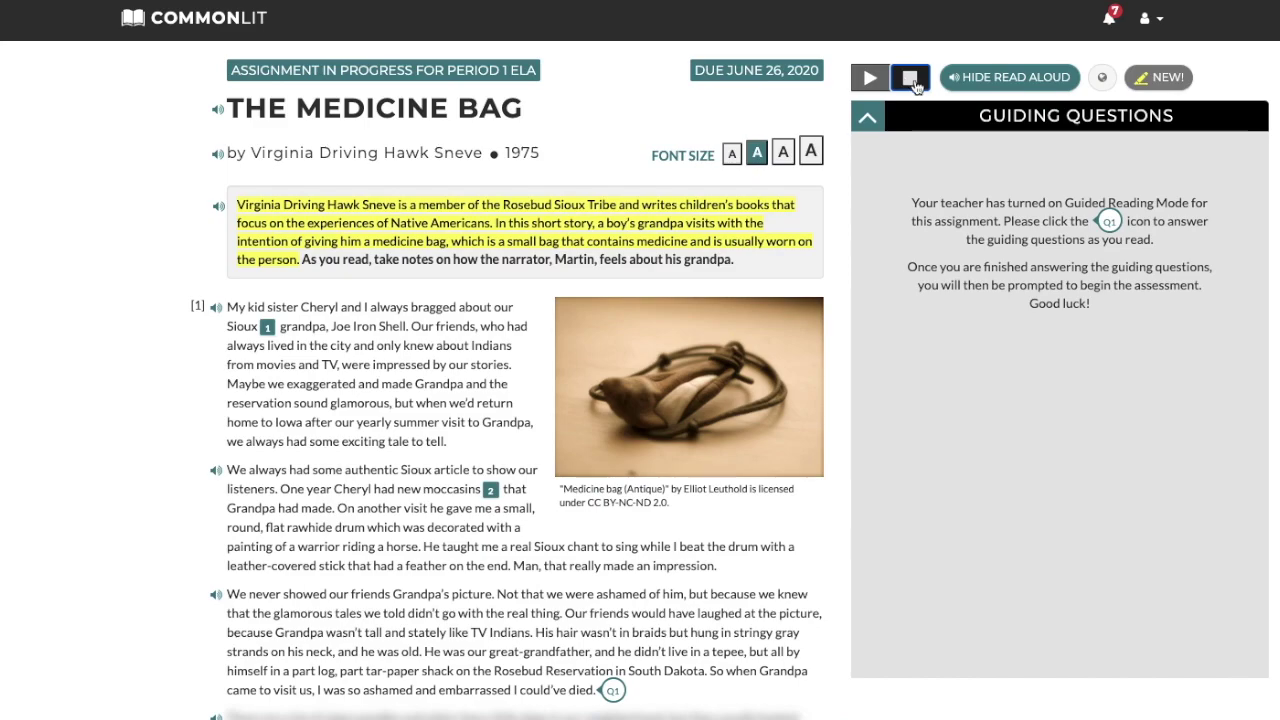
pyautogui.click(1005, 78)
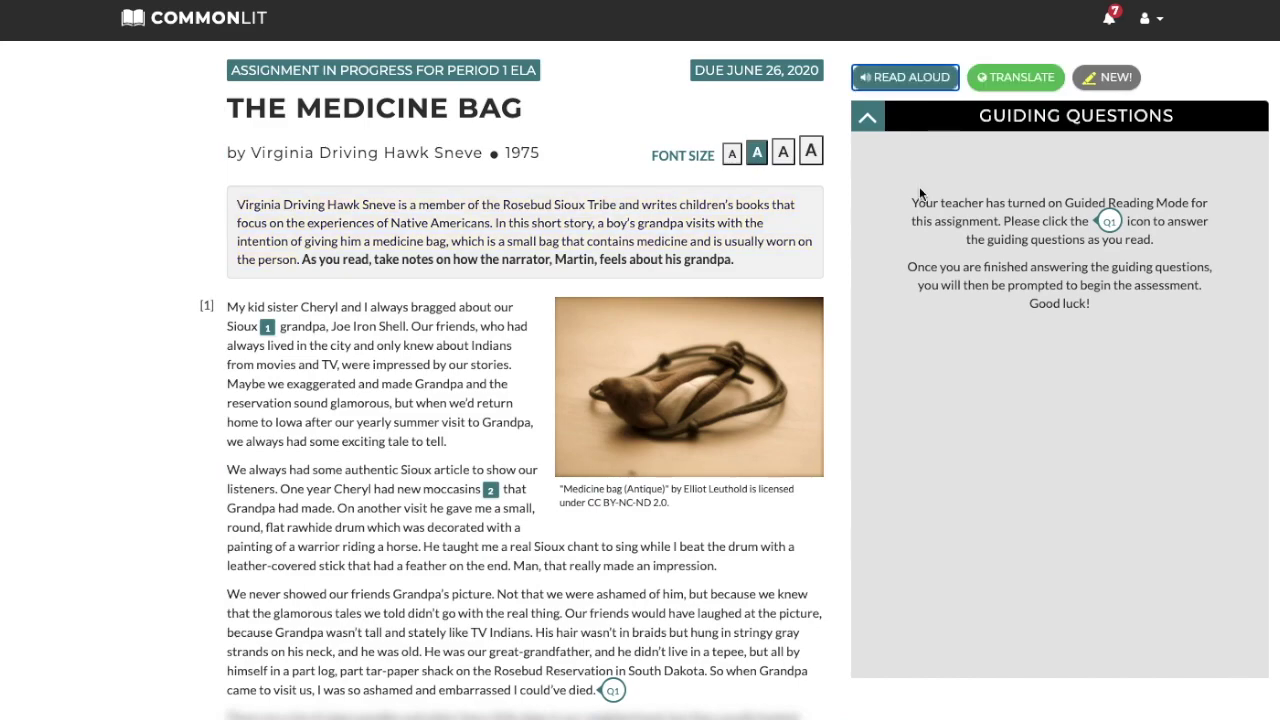
# Step: View paragraph 1's Spanish translation, then close it and turn translation off
pyautogui.click(985, 90)
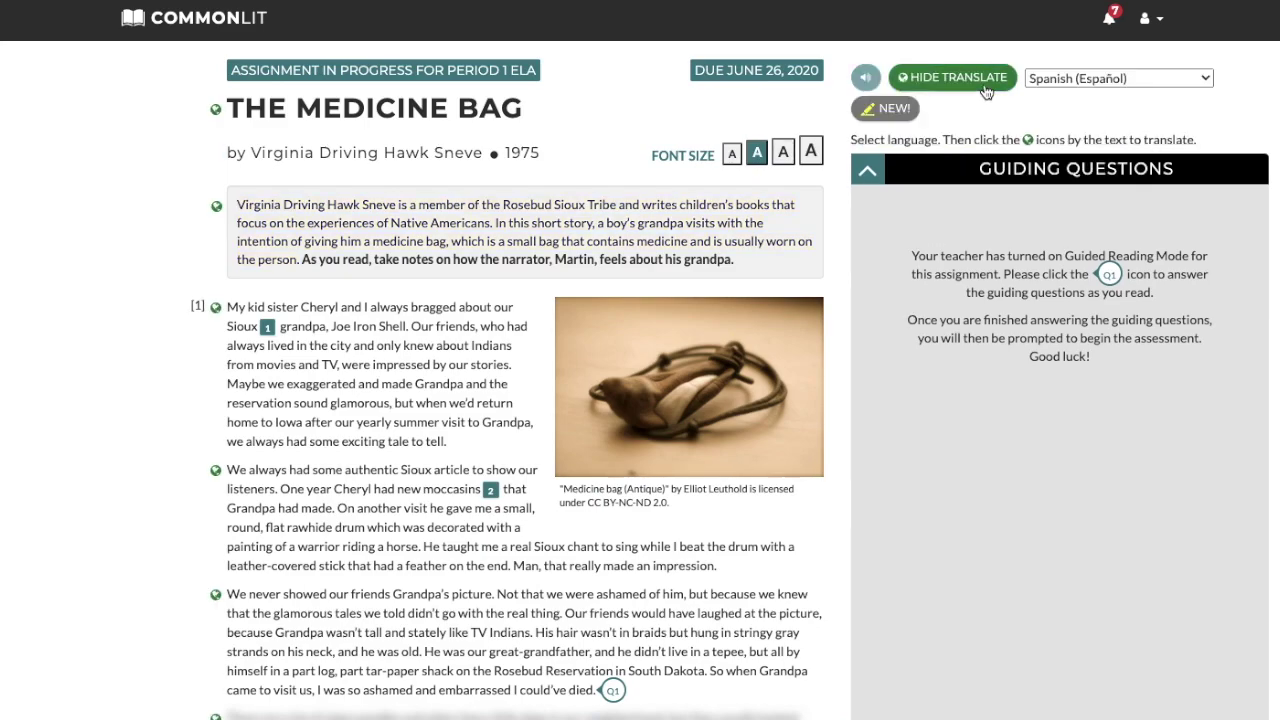
pyautogui.click(1040, 80)
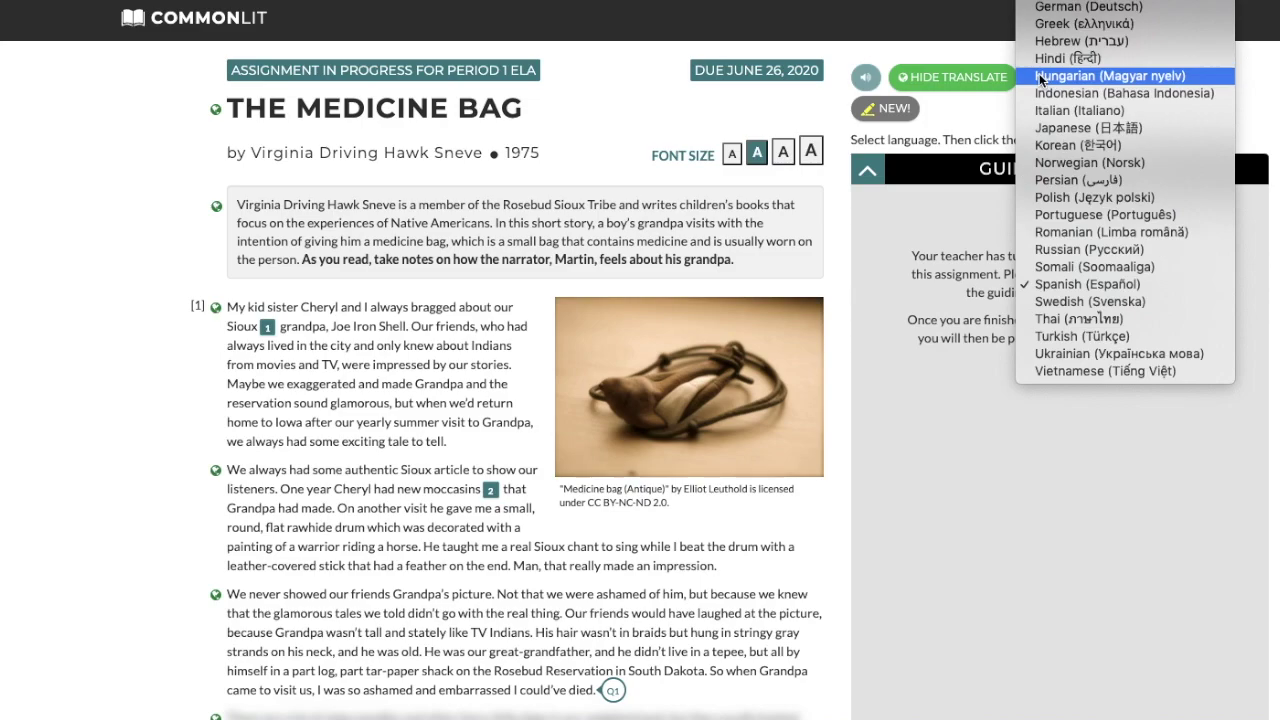
pyautogui.click(992, 125)
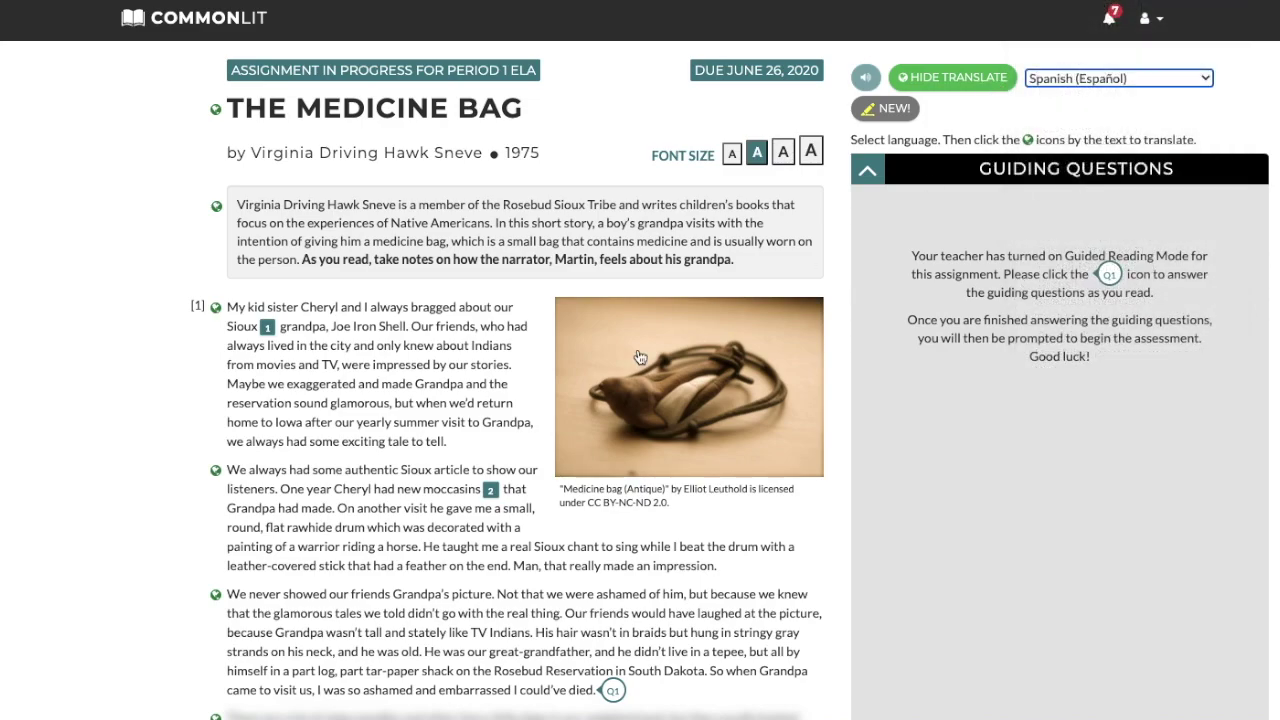
pyautogui.click(215, 308)
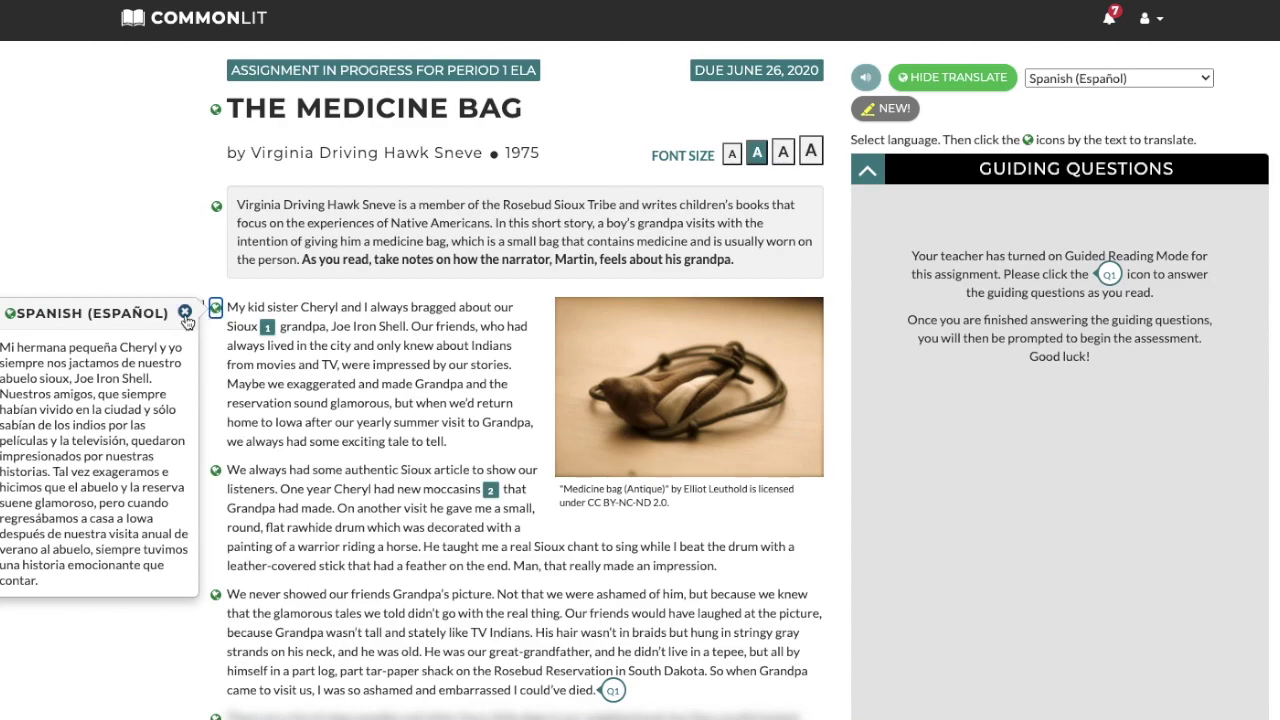
pyautogui.click(184, 312)
pyautogui.click(953, 77)
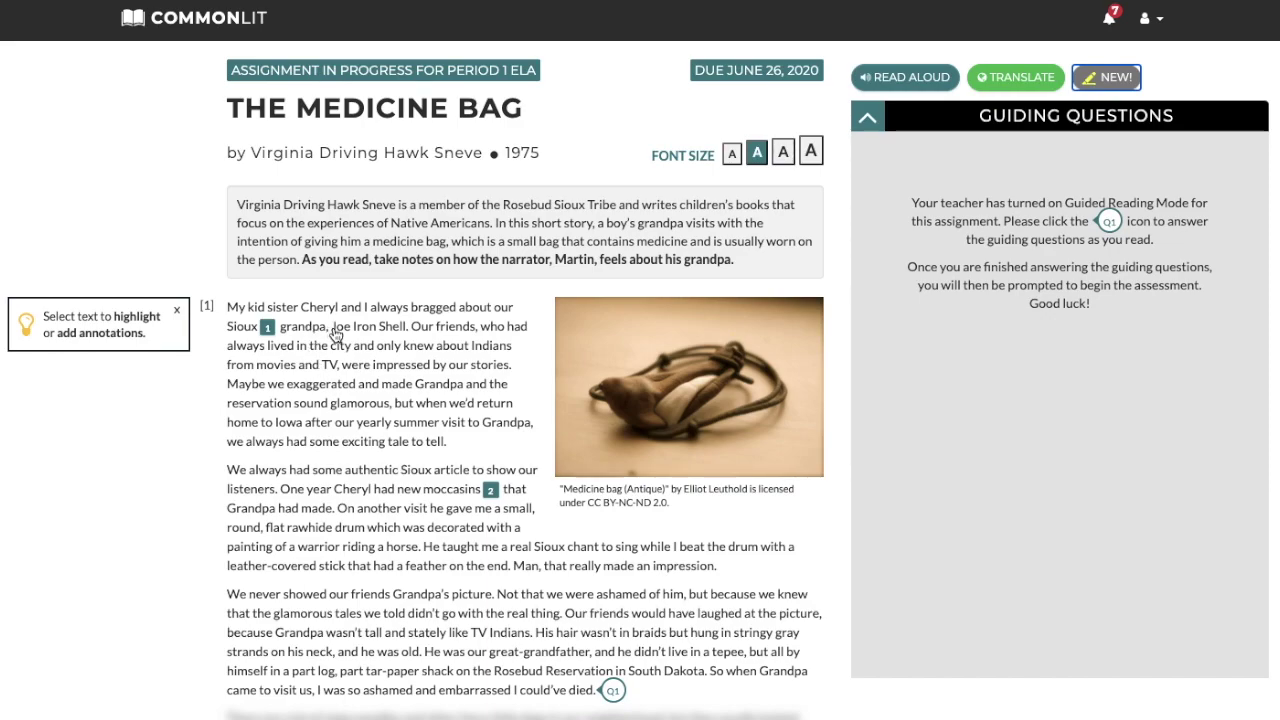
# Step: Highlight 'Joe Iron Shell' and annotate 'were impressed by our stories.' with 'Why were they impressed'
pyautogui.moveTo(331, 327); pyautogui.dragTo(405, 335)
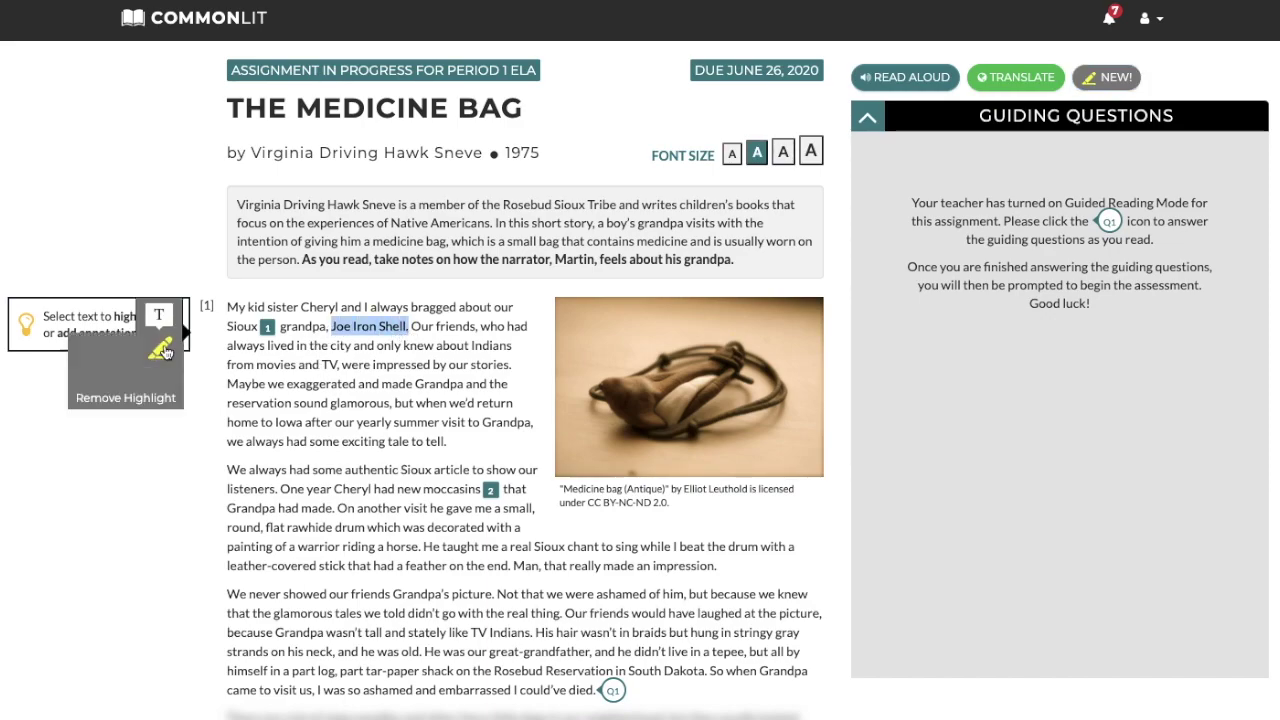
pyautogui.click(162, 349)
pyautogui.moveTo(341, 366); pyautogui.dragTo(513, 371)
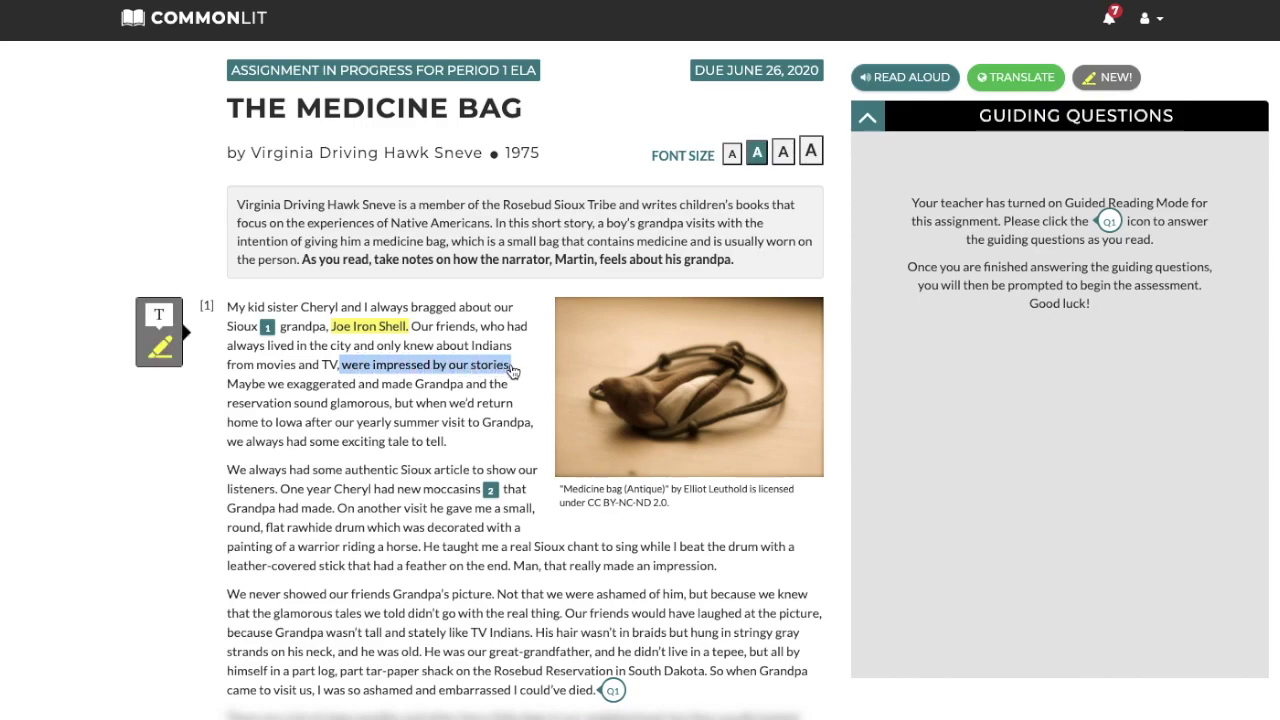
pyautogui.click(159, 316)
pyautogui.write('Why were')
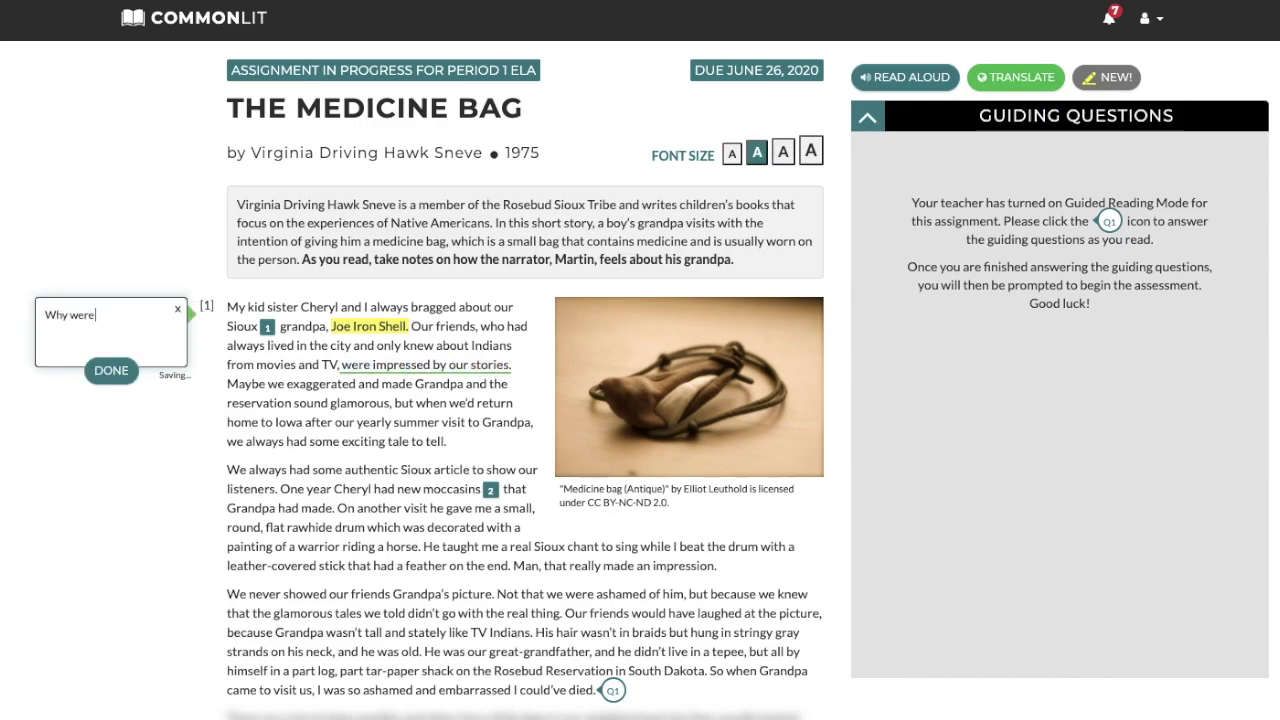
pyautogui.write(' they impressed?')
pyautogui.click(99, 364)
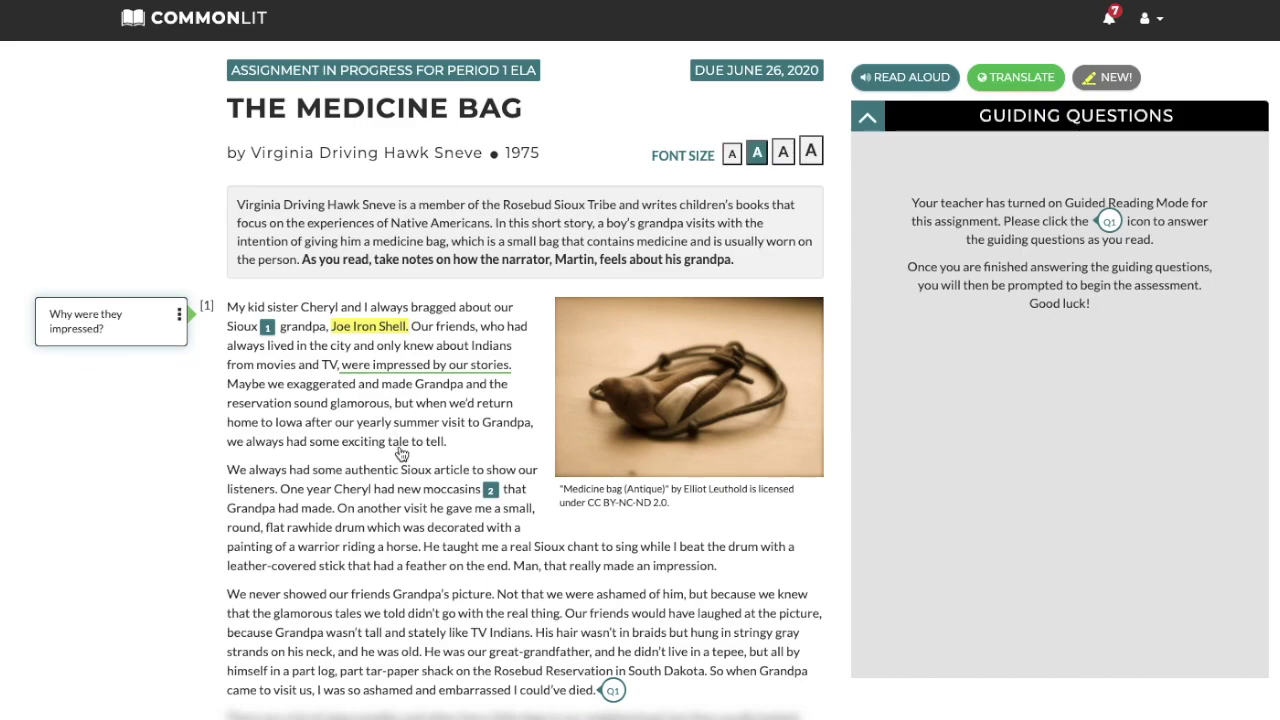
pyautogui.scroll(-2, 401, 453)
pyautogui.scroll(-1, 401, 453)
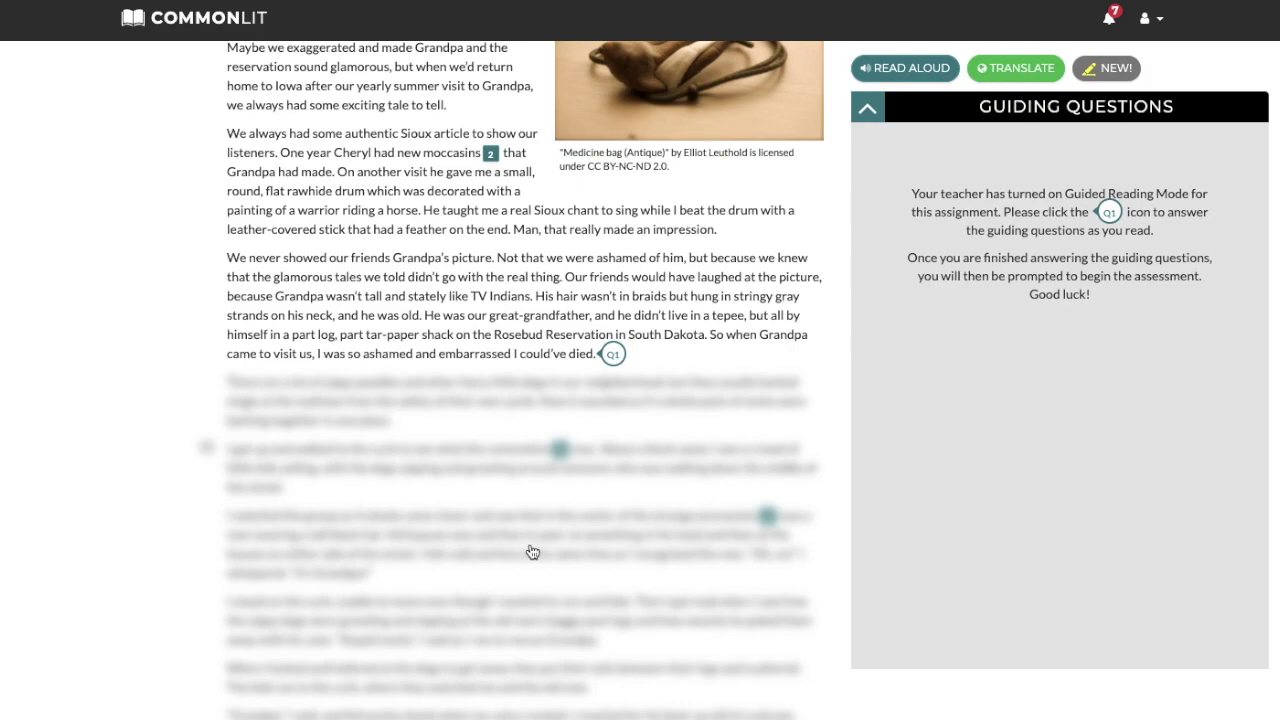
# Step: Answer the guiding questions, correcting question 1 to B and question 2 to B, then finish
pyautogui.click(612, 355)
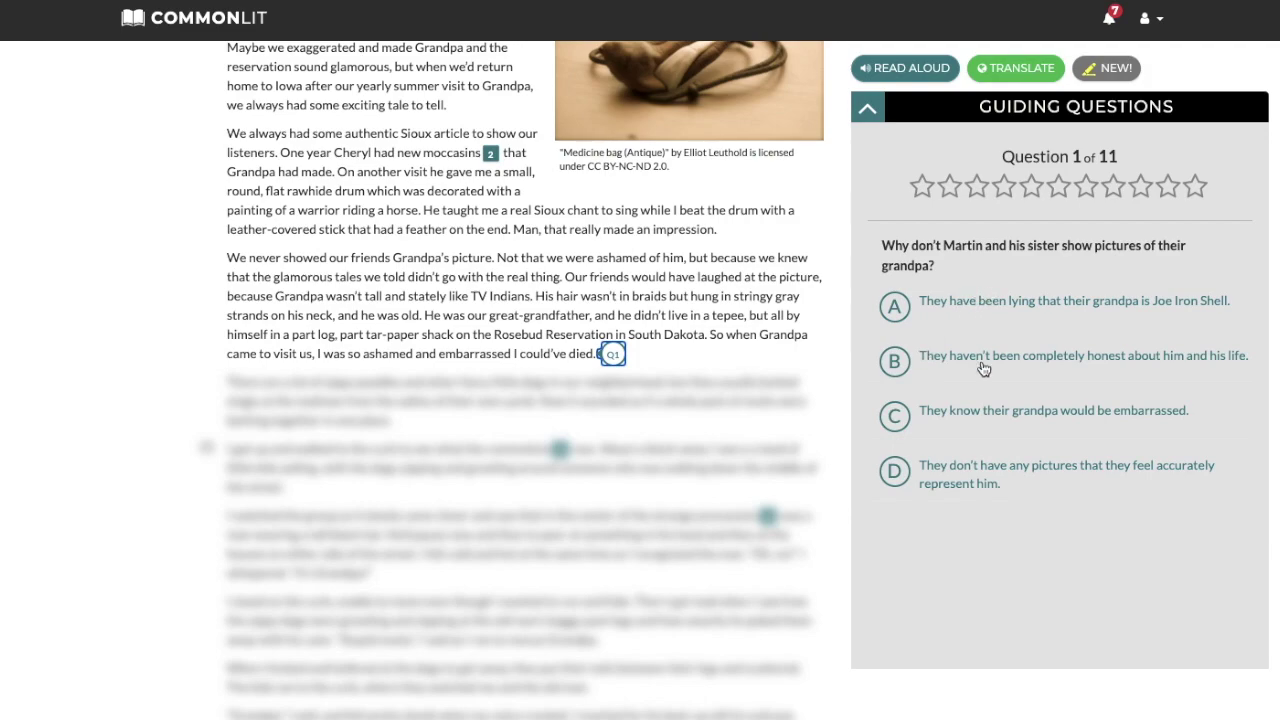
pyautogui.click(989, 480)
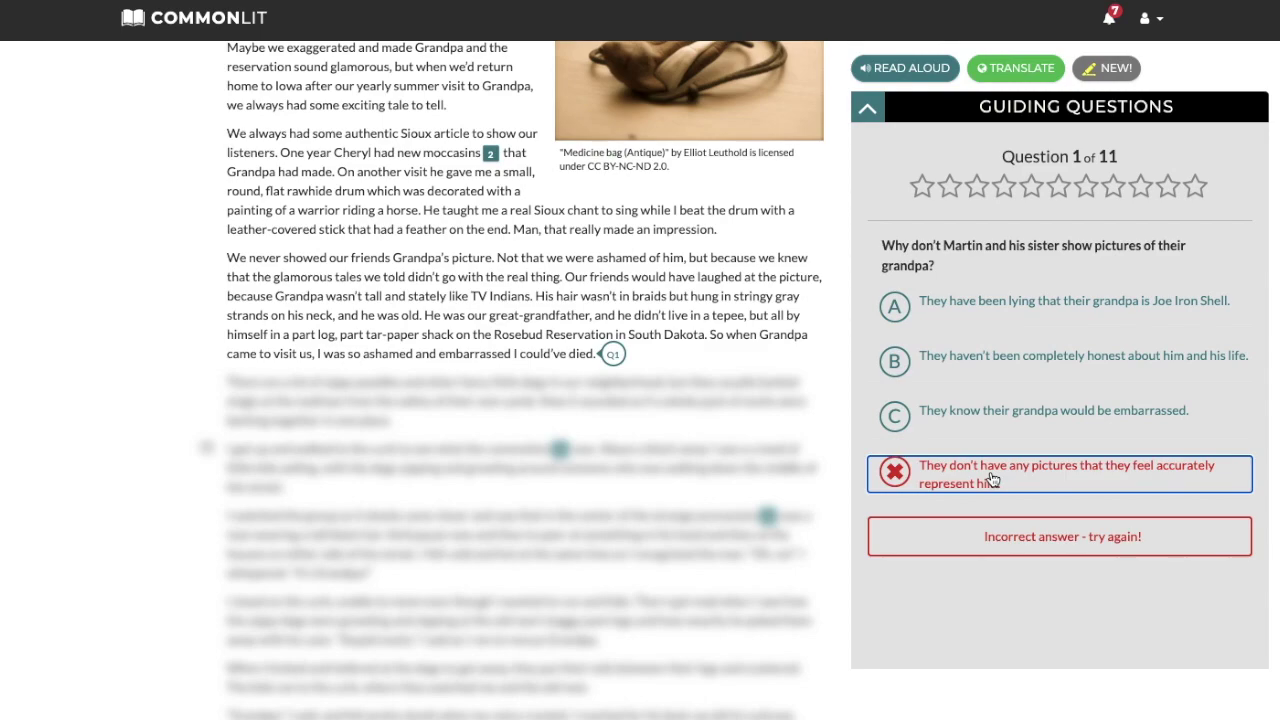
pyautogui.click(987, 366)
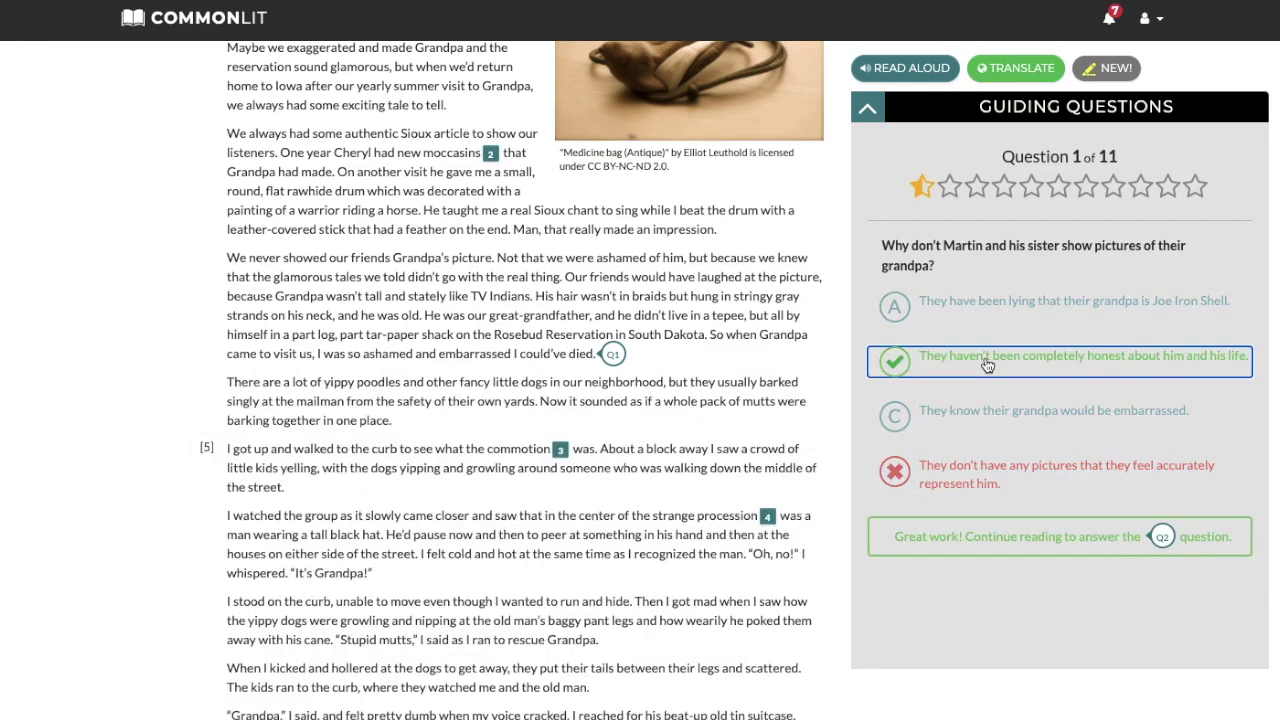
pyautogui.scroll(-6, 733, 519)
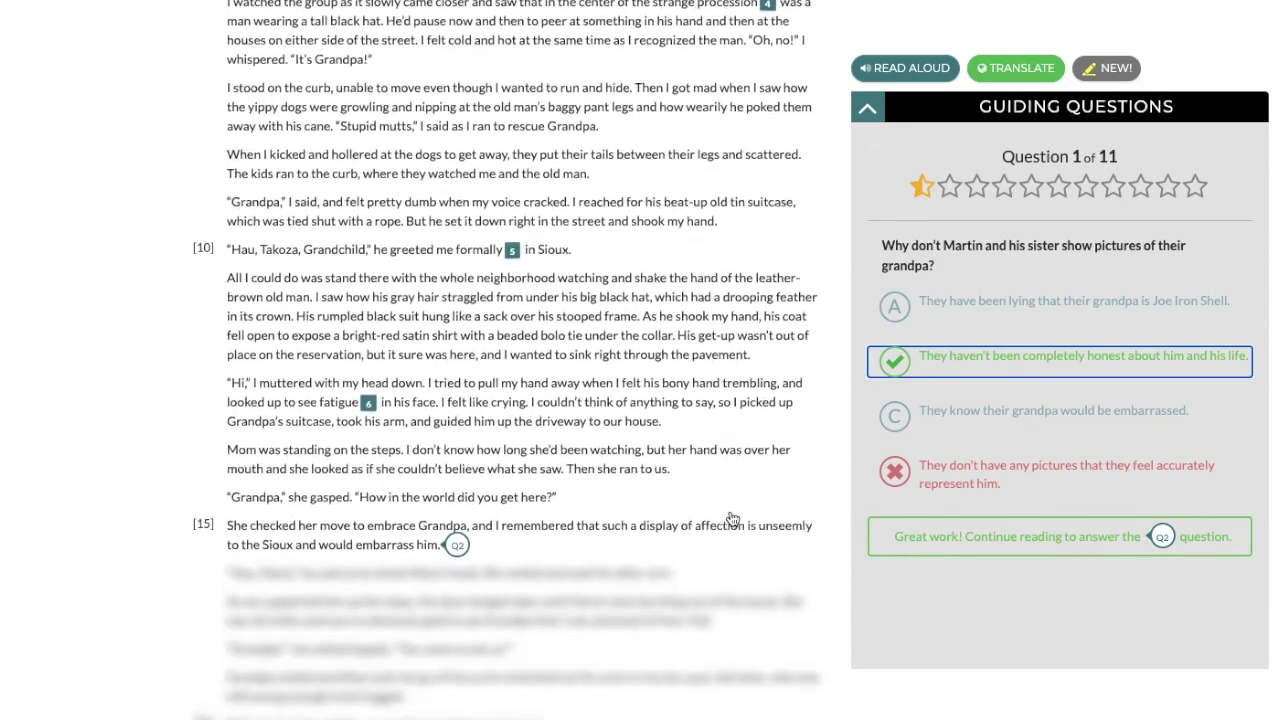
pyautogui.scroll(-1, 733, 519)
pyautogui.click(457, 356)
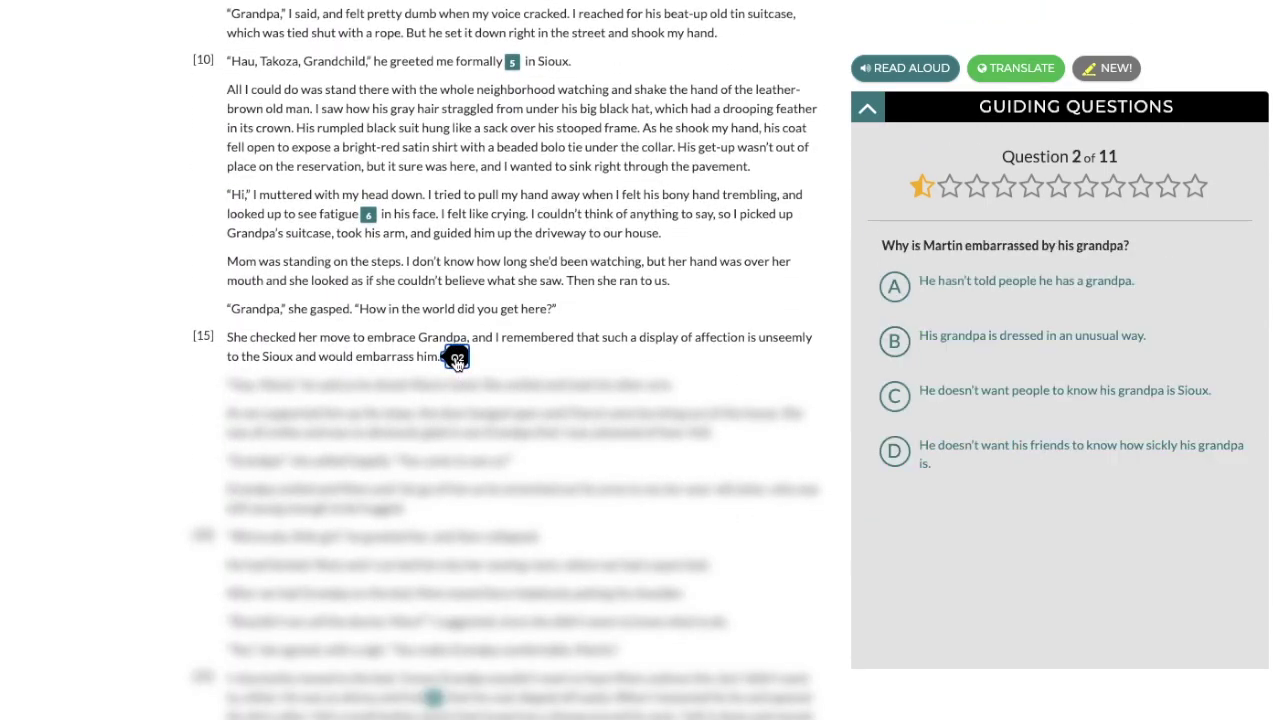
pyautogui.click(970, 283)
pyautogui.click(971, 337)
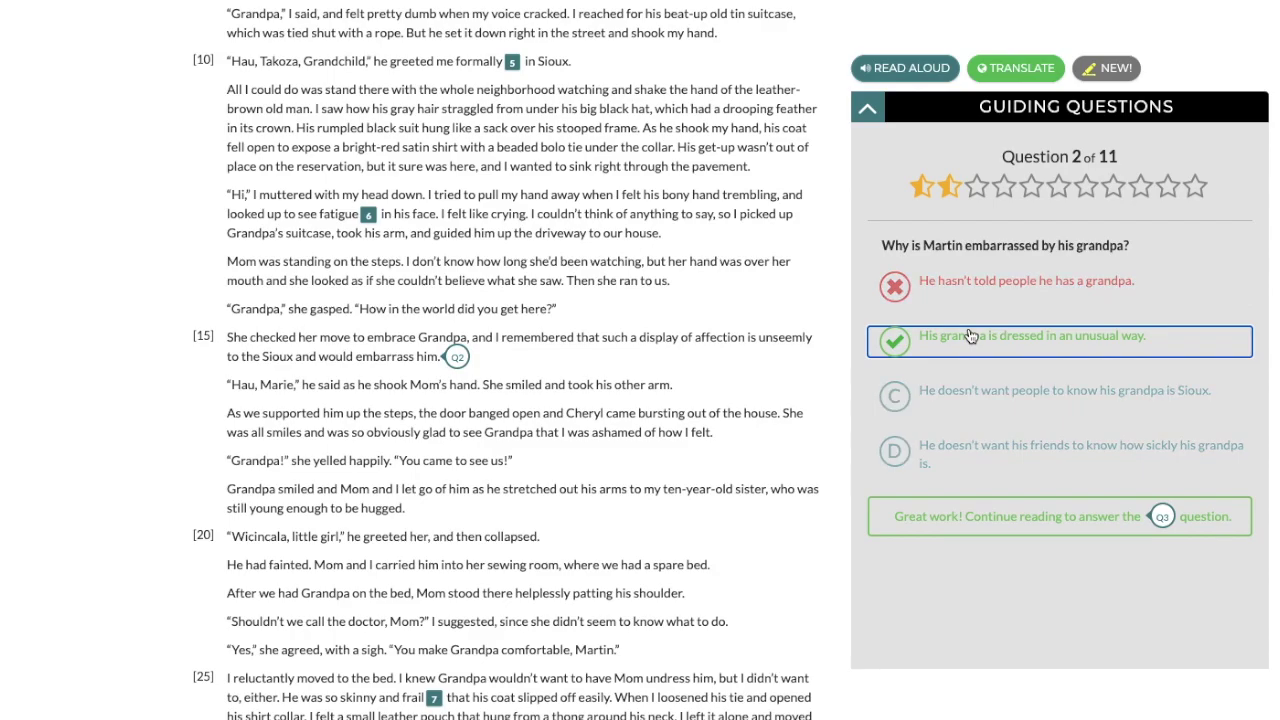
pyautogui.scroll(-6, 600, 525)
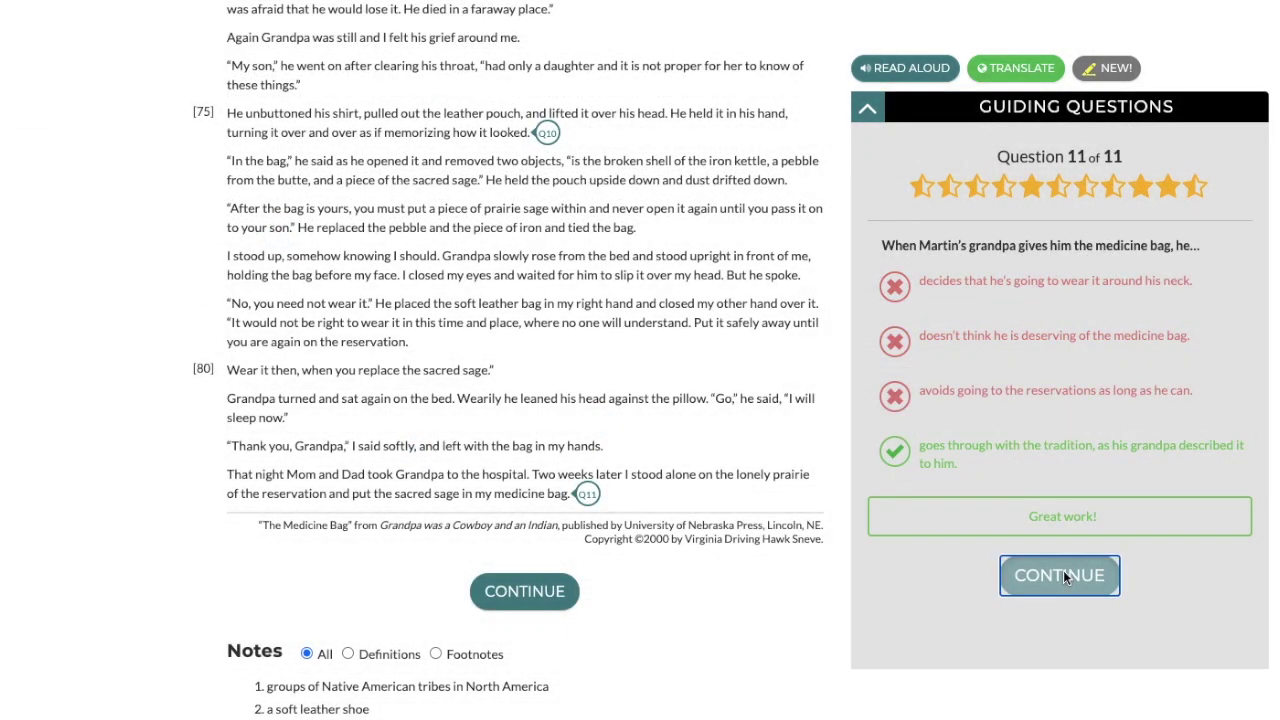
pyautogui.click(1063, 570)
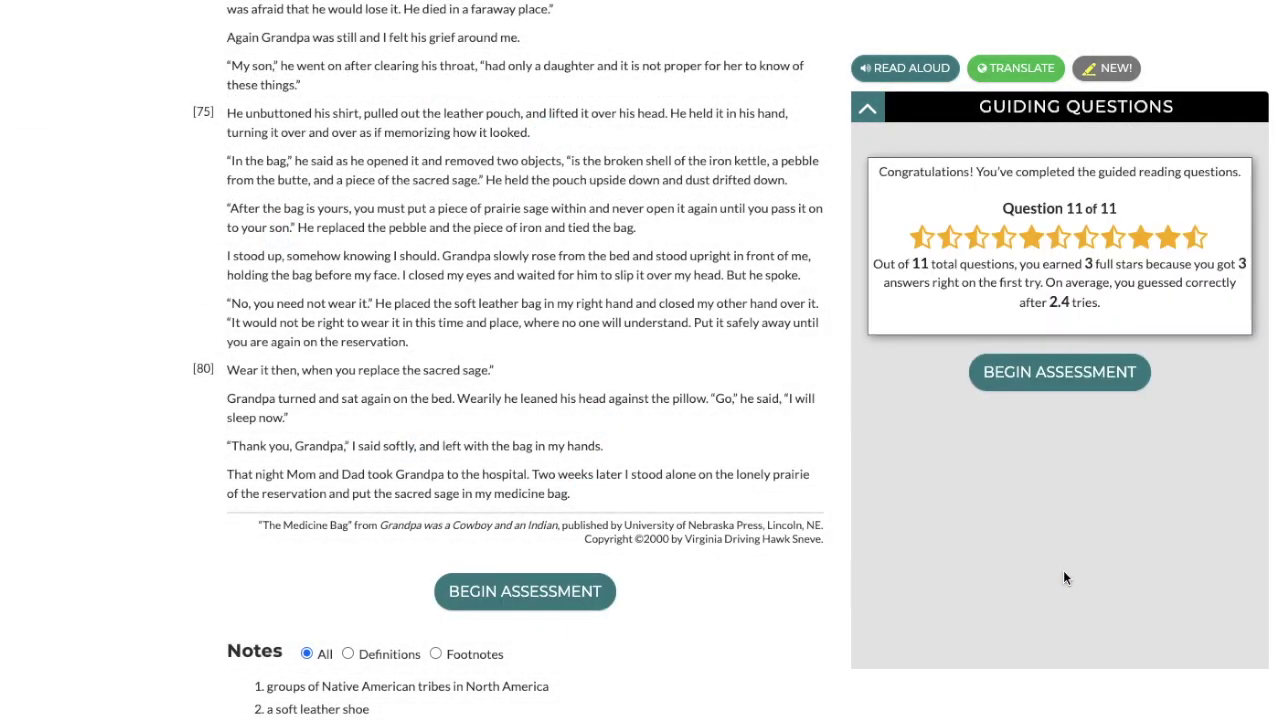
# Step: Begin the assessment and answer questions 1–6, including D for question 4, A for 5, B for 6
pyautogui.click(1061, 373)
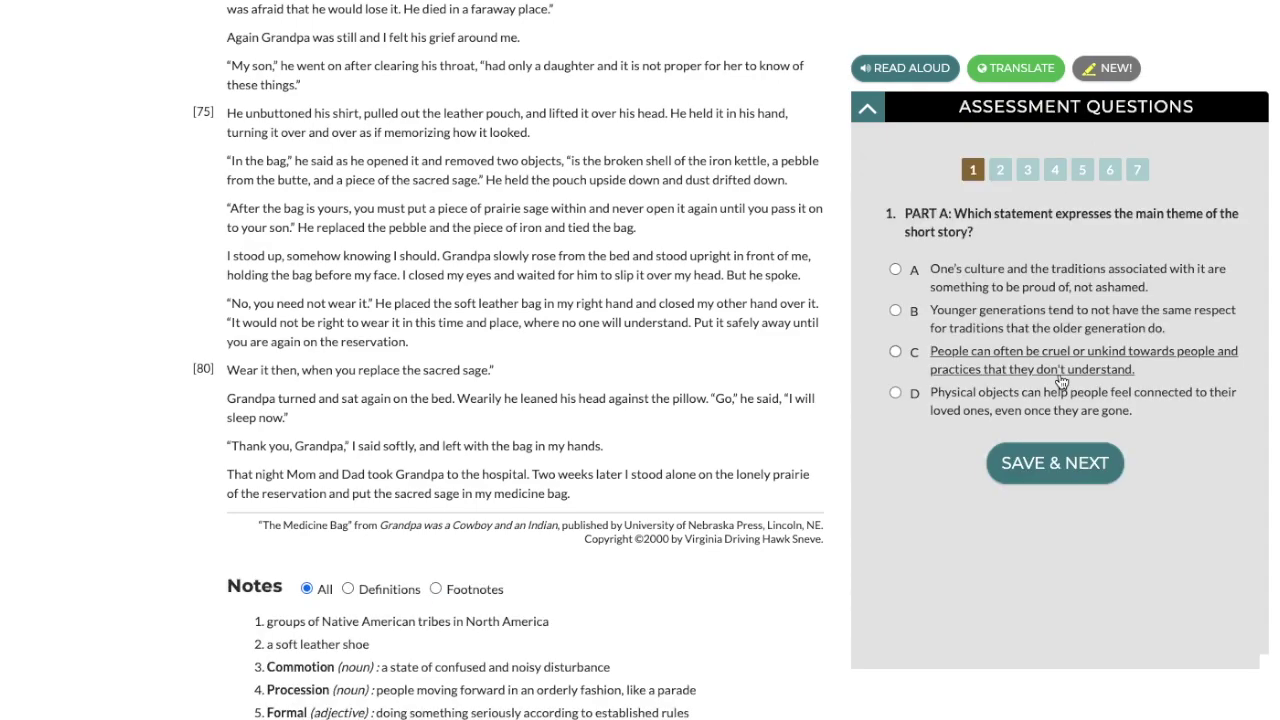
pyautogui.click(1000, 277)
pyautogui.click(1055, 463)
pyautogui.click(1134, 638)
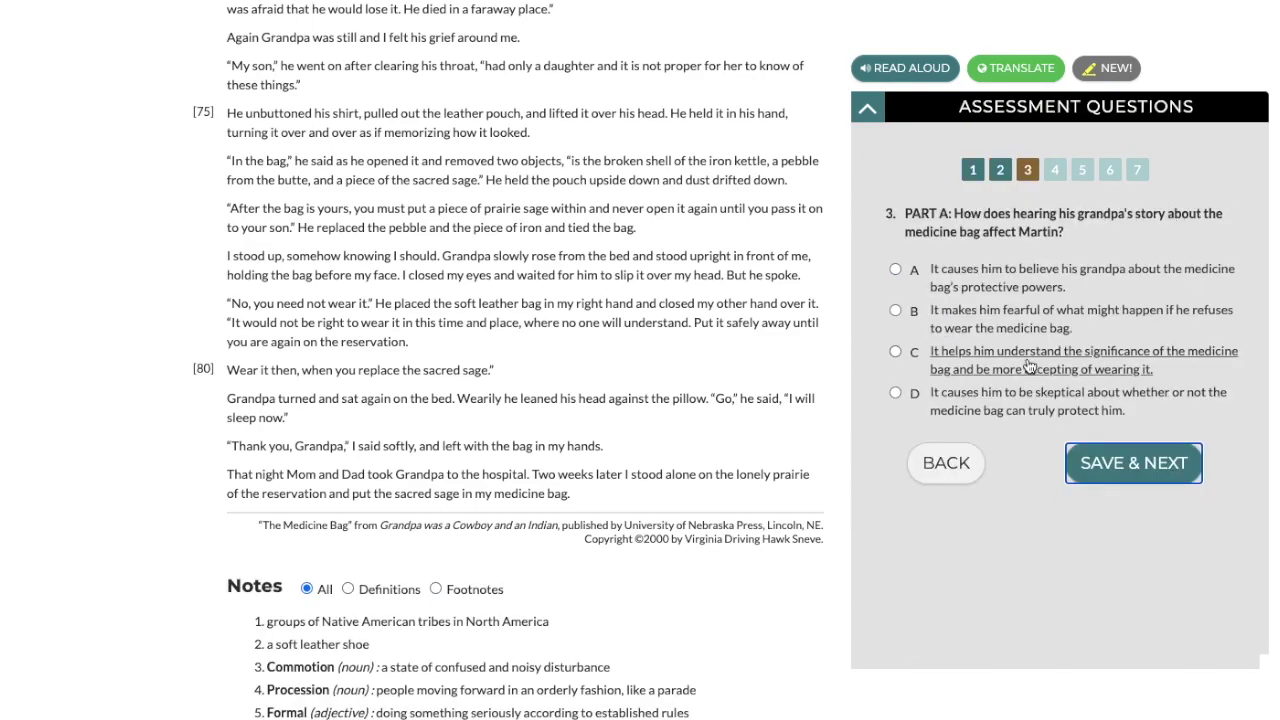
pyautogui.click(1030, 368)
pyautogui.click(1134, 463)
pyautogui.click(1000, 405)
pyautogui.click(1134, 478)
pyautogui.click(1000, 268)
pyautogui.click(1134, 463)
pyautogui.click(1037, 338)
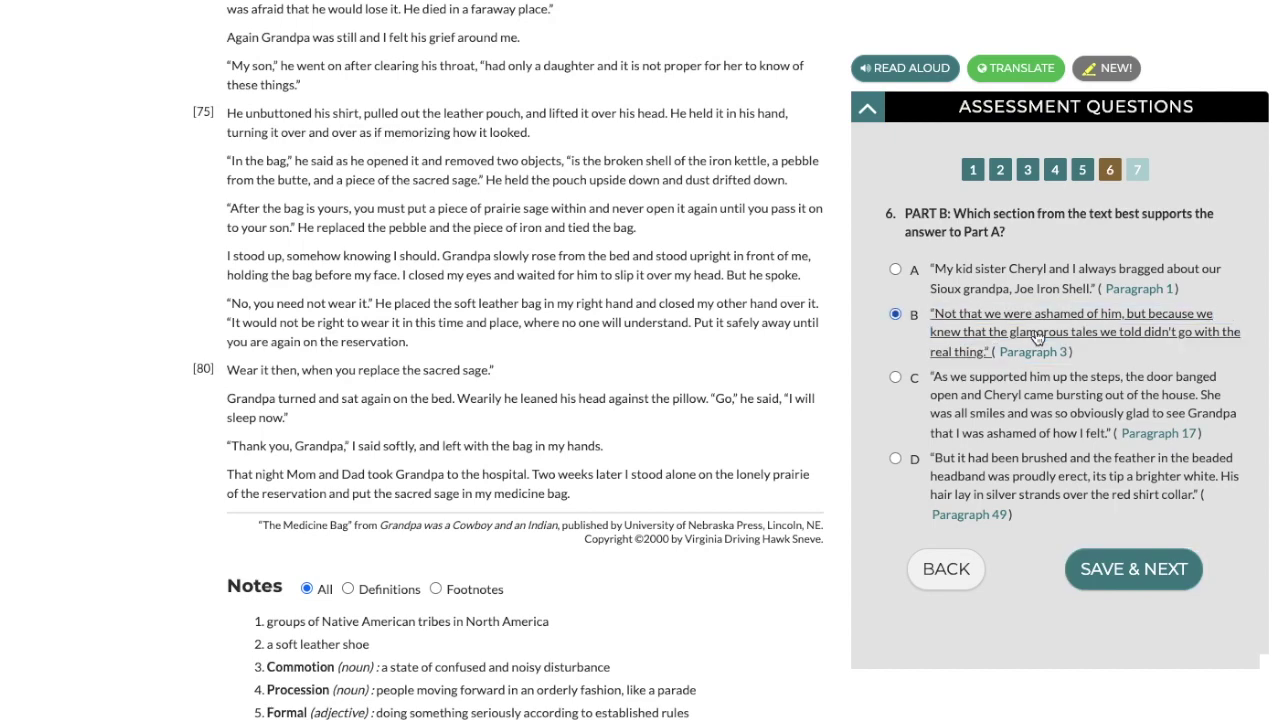
pyautogui.click(1134, 569)
# Step: Write 'This is my answer' for short-answer question 7, save it and submit the assignment
pyautogui.click(1052, 404)
pyautogui.write('This is my answer')
pyautogui.click(1134, 550)
pyautogui.click(1020, 280)
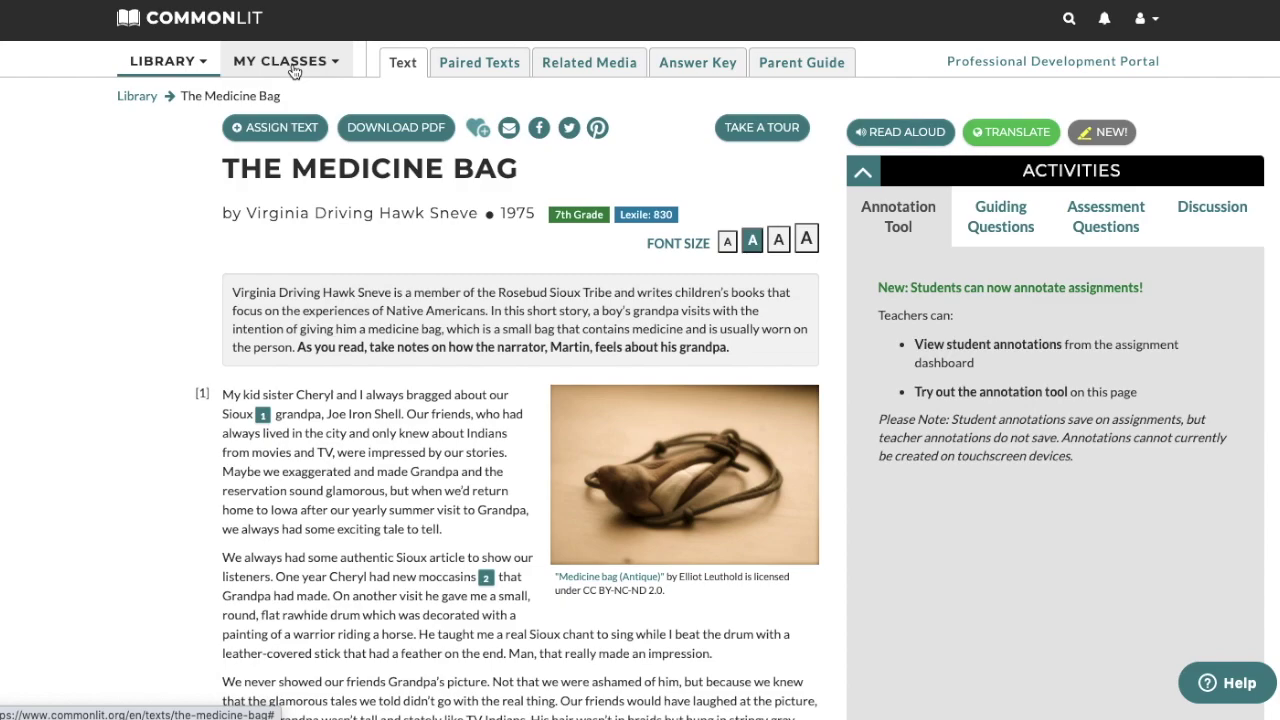
# Step: Open the student annotations for The Medicine Bag in Period 1 ELA's assignments
pyautogui.click(294, 66)
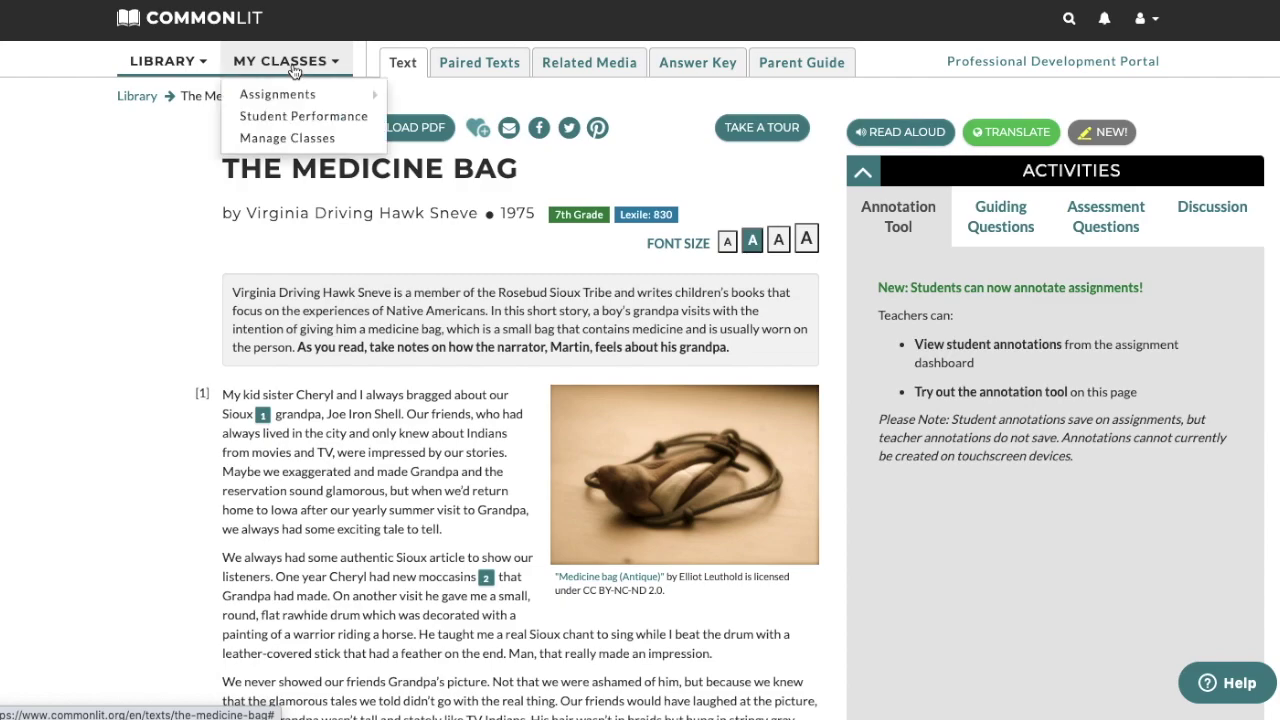
pyautogui.moveTo(294, 98)
pyautogui.click(455, 249)
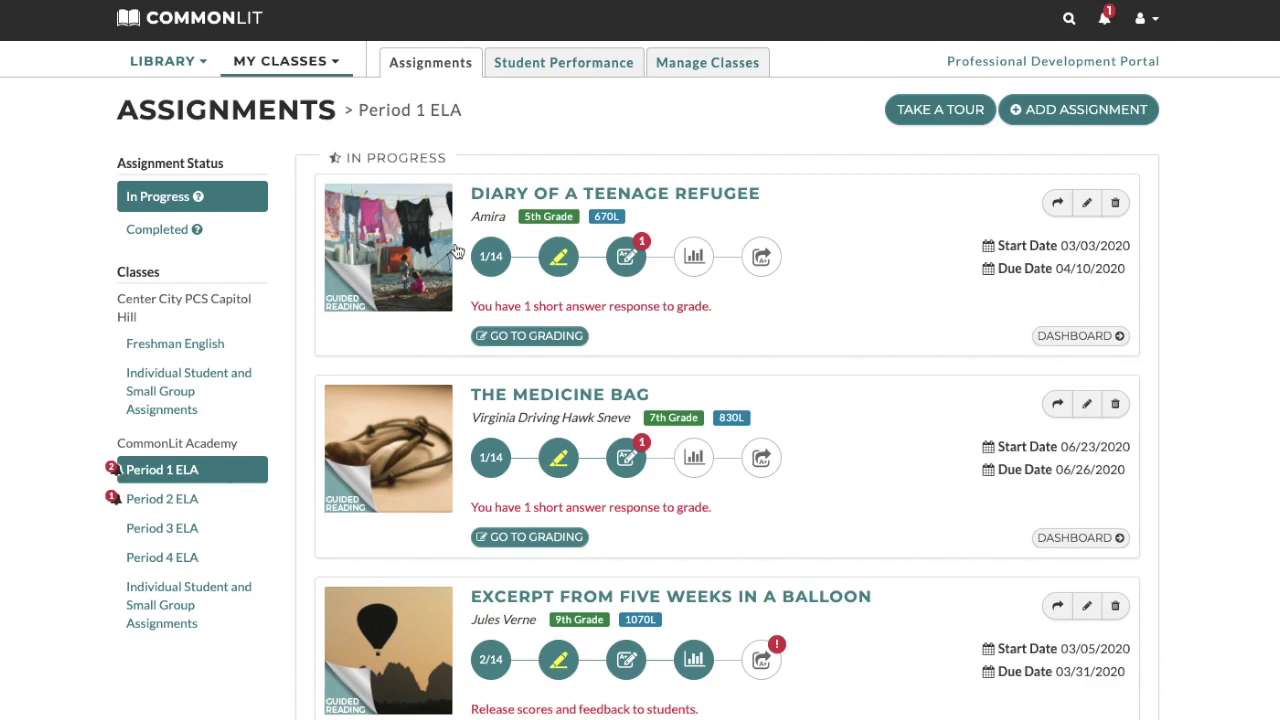
pyautogui.click(560, 459)
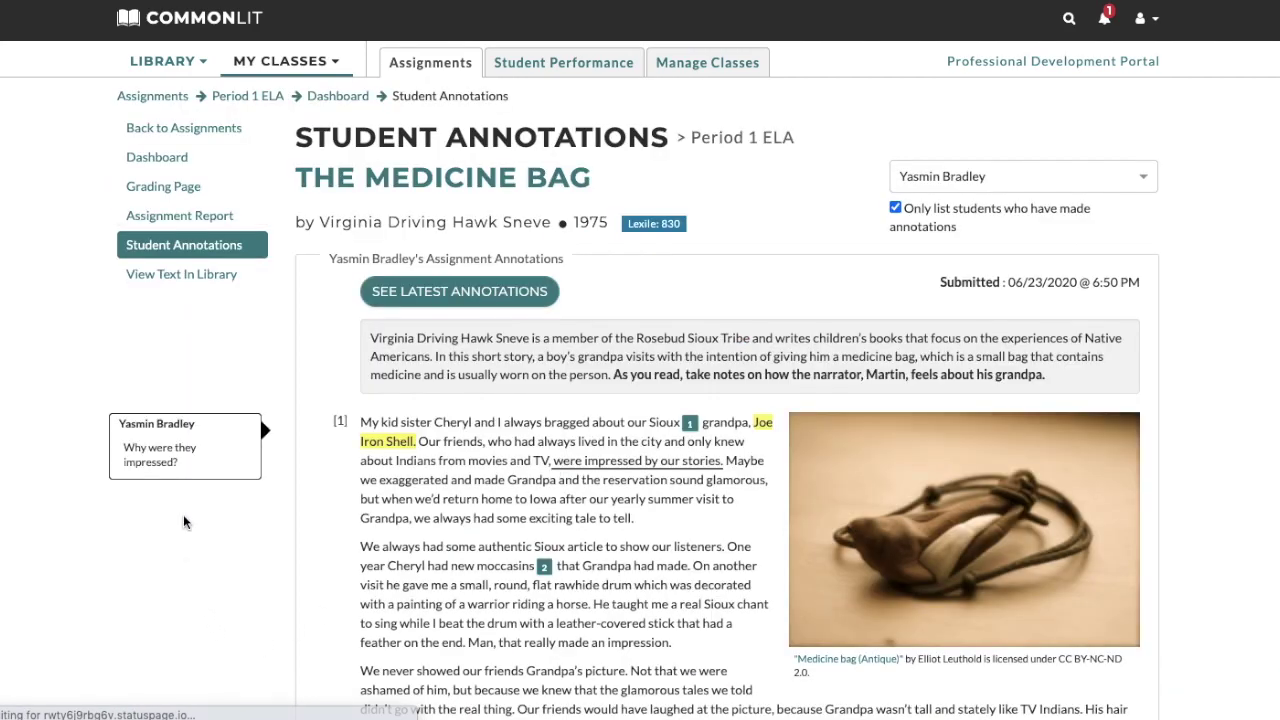
# Step: Post the reply 'Indeed!' under the student's annotation
pyautogui.click(196, 455)
pyautogui.write('Indeed!')
pyautogui.click(158, 531)
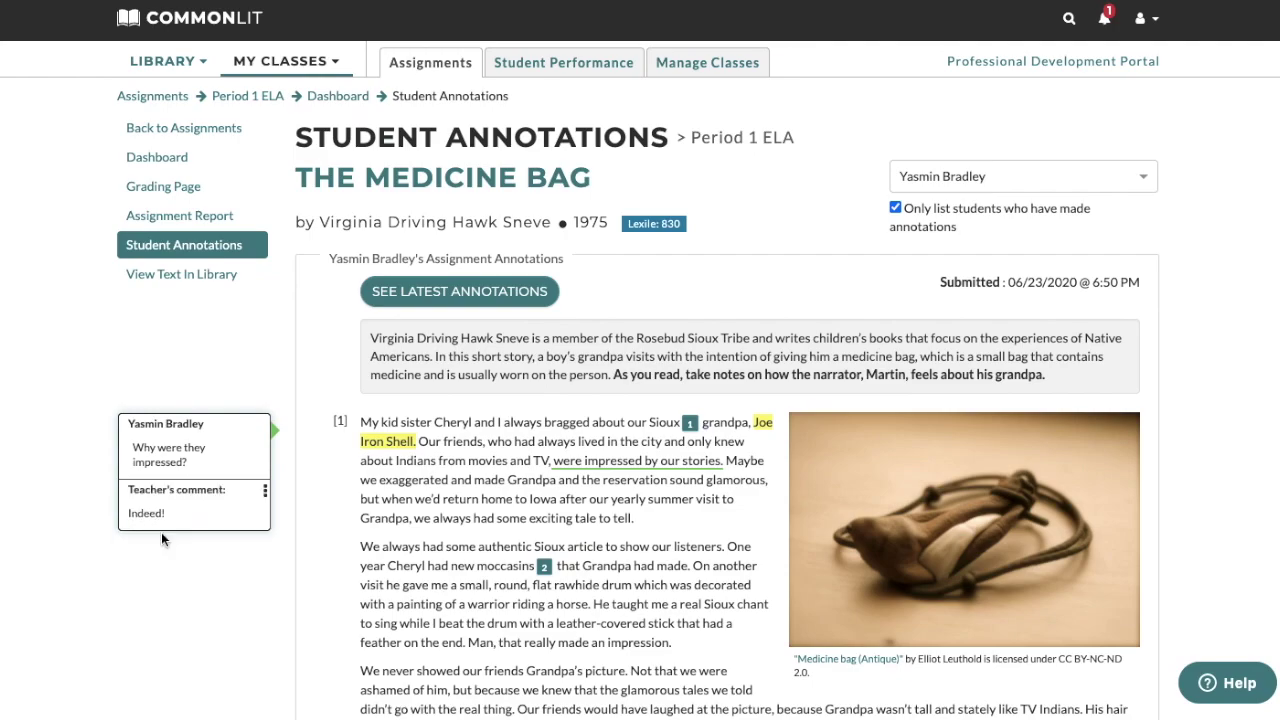
# Step: Grade the short answer 2 with feedback 'Provide evidence!', save, and return to the assignments list
pyautogui.click(200, 195)
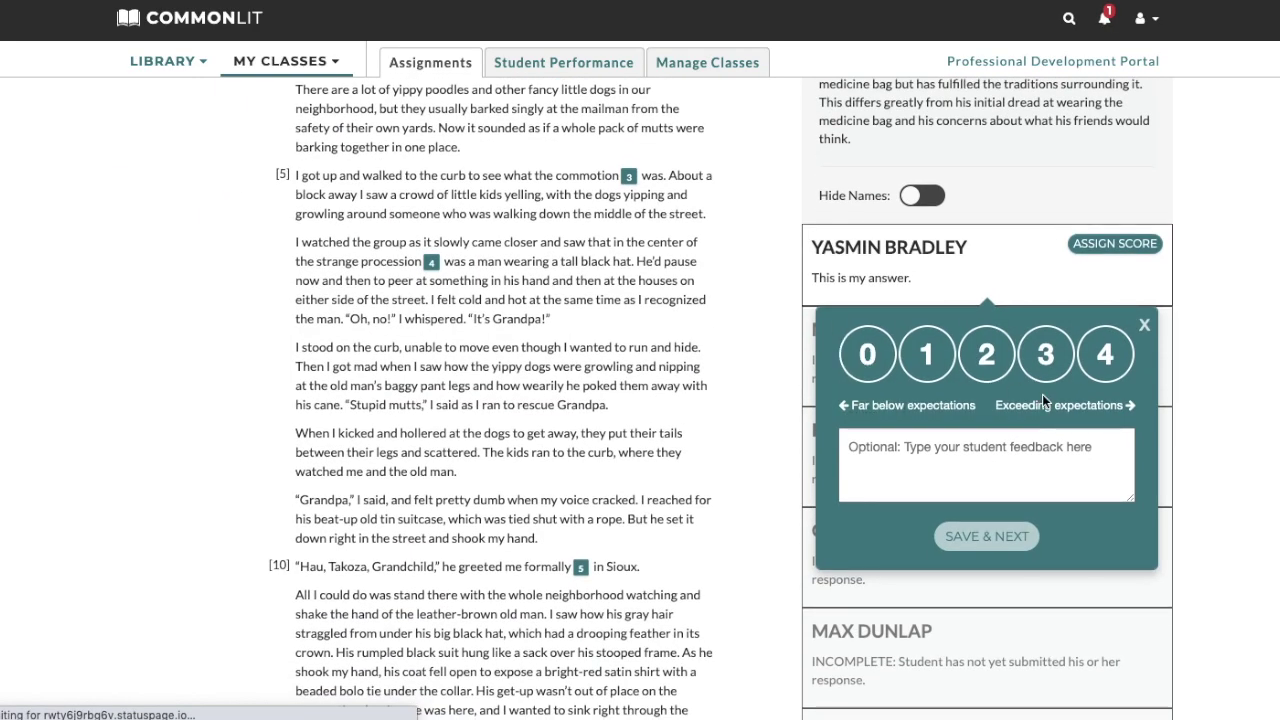
pyautogui.click(986, 354)
pyautogui.click(908, 470)
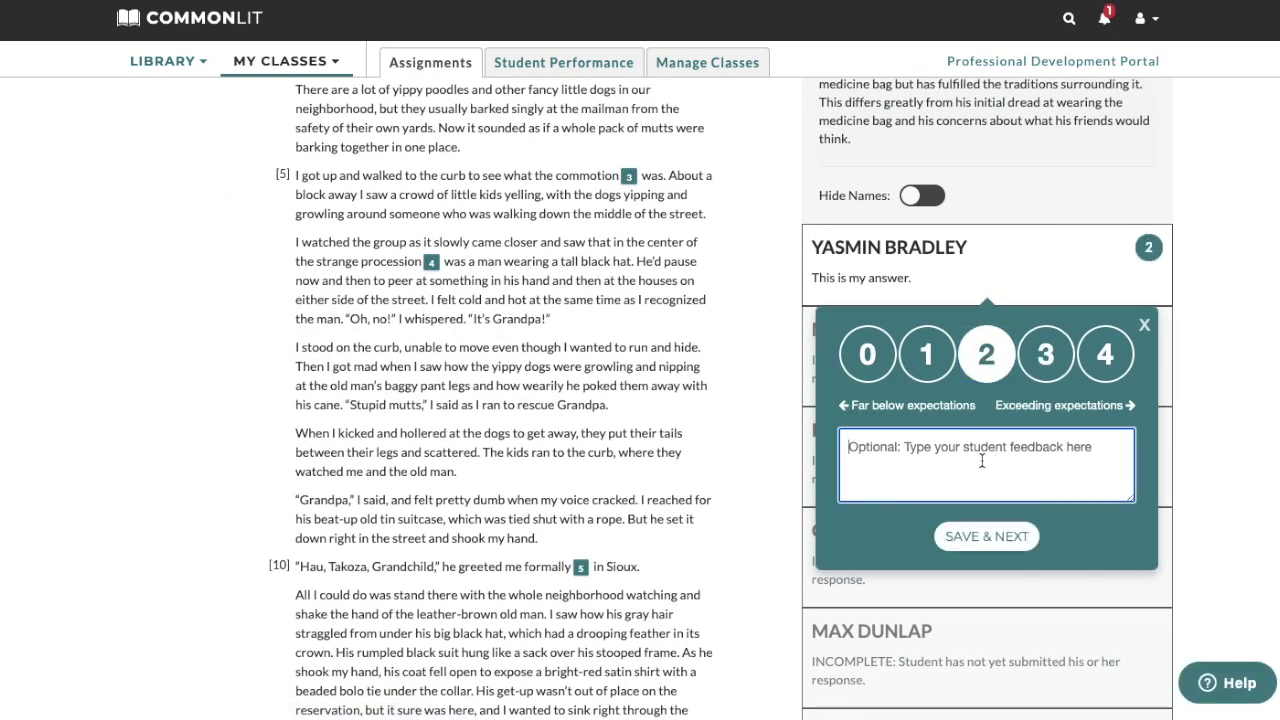
pyautogui.write('Provide evidence!')
pyautogui.click(996, 538)
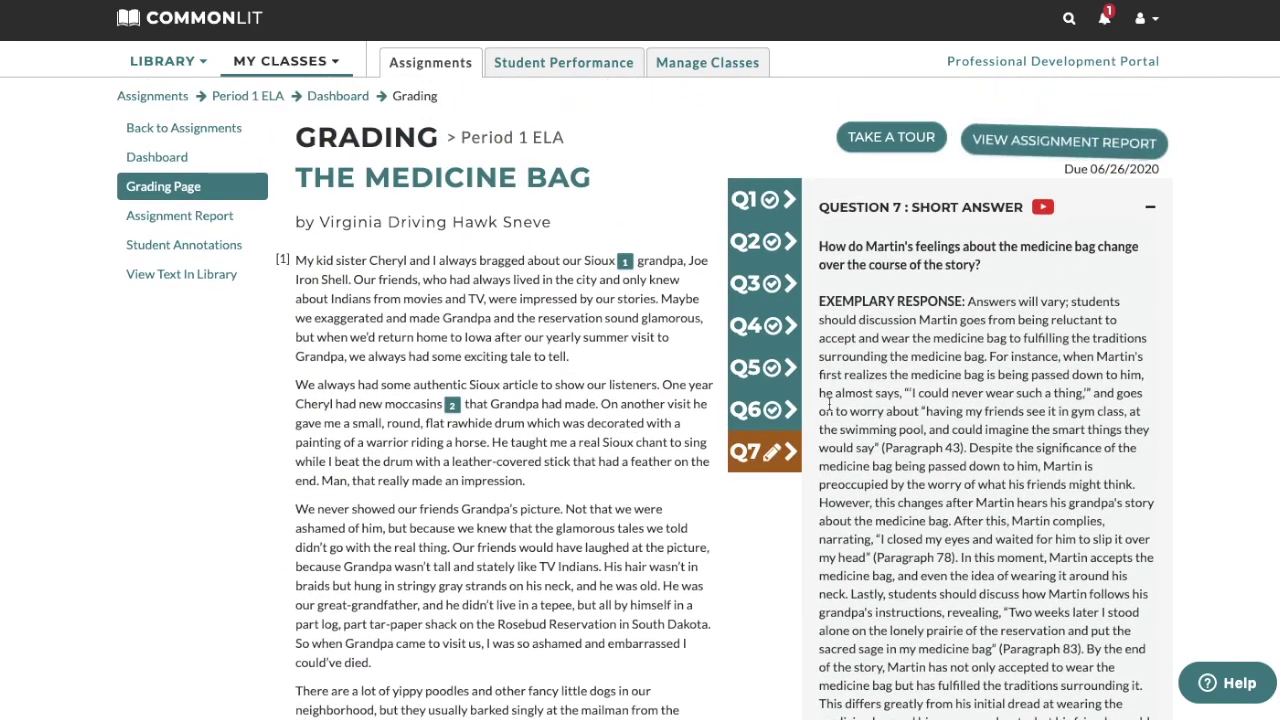
pyautogui.click(183, 128)
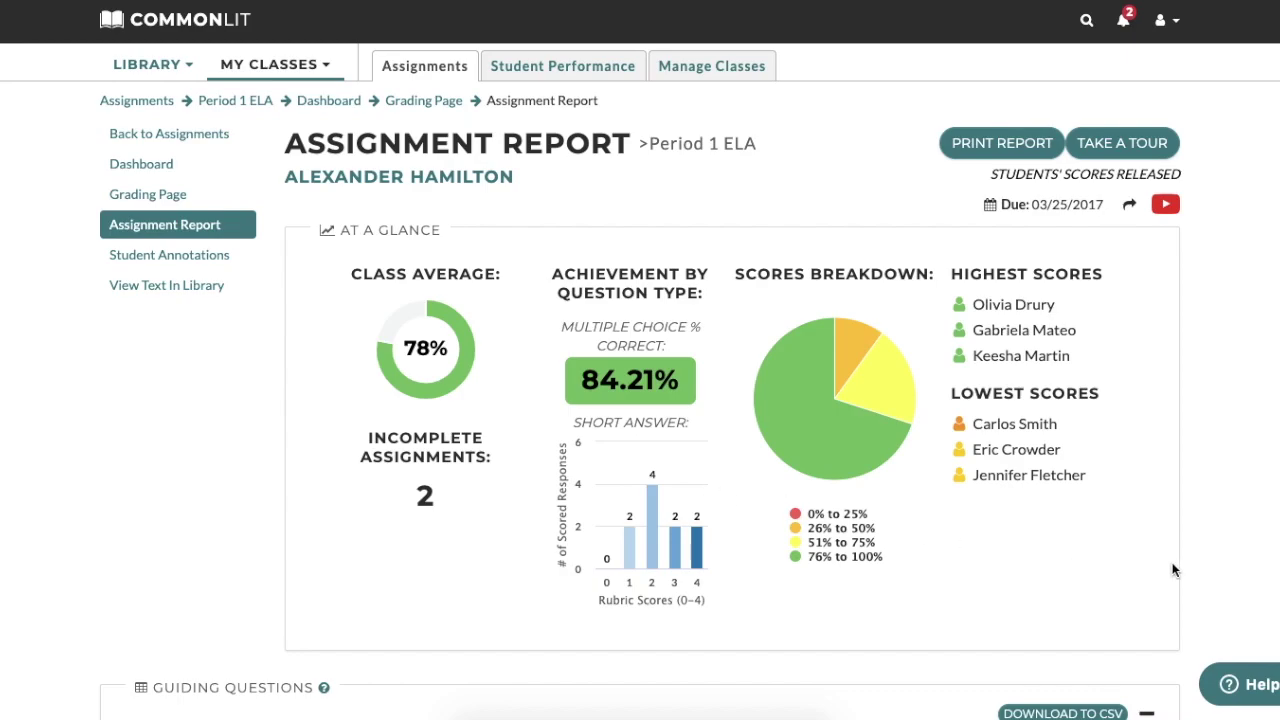
pyautogui.scroll(-5, 1172, 569)
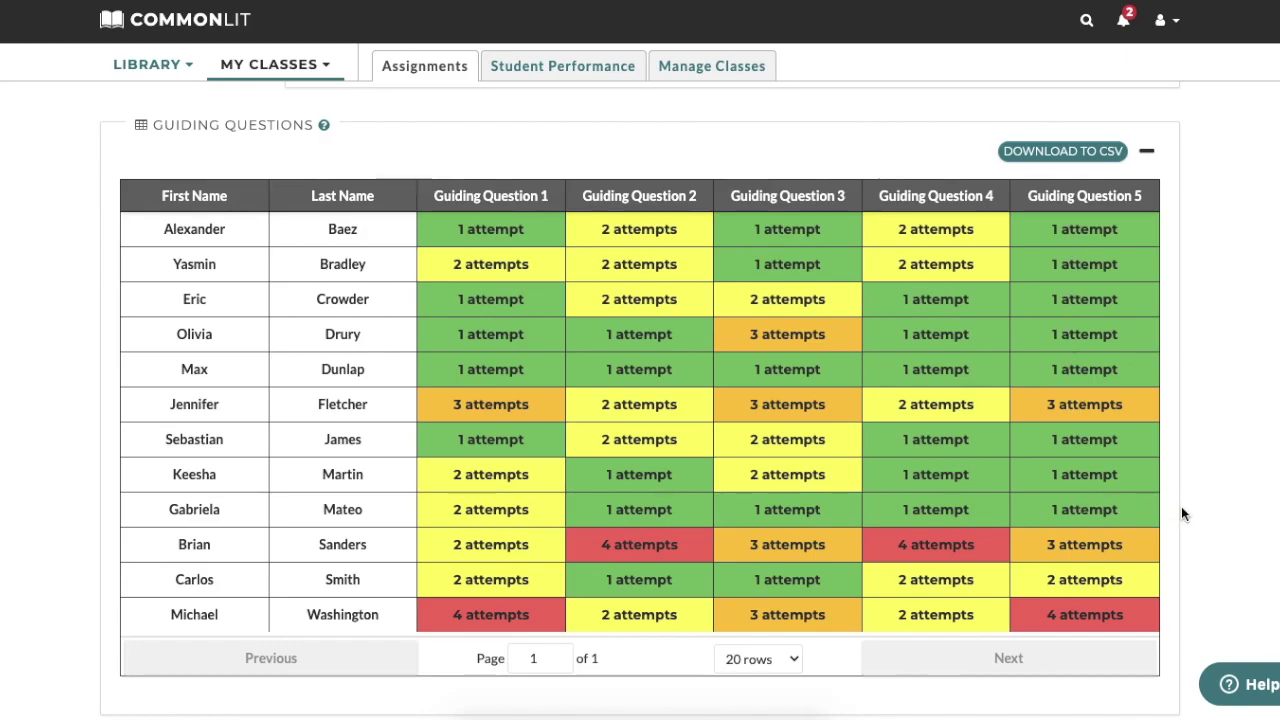
pyautogui.scroll(-6, 1182, 515)
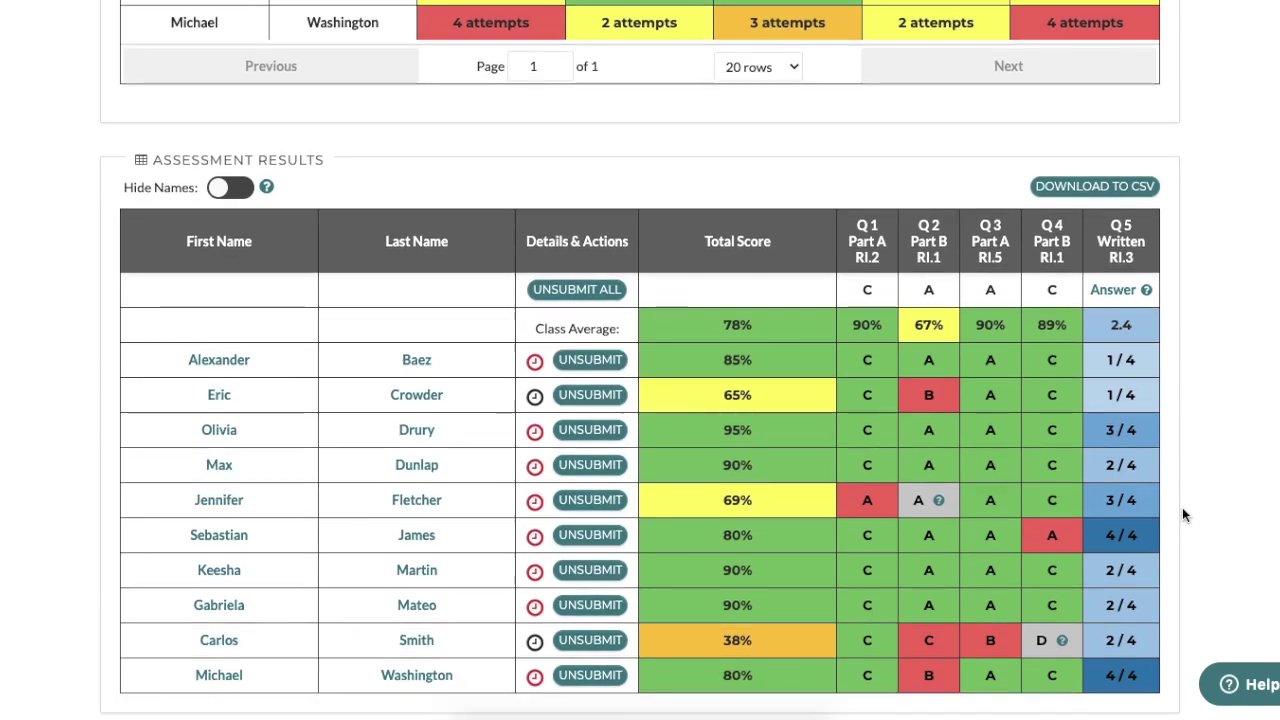
pyautogui.scroll(-1, 1182, 515)
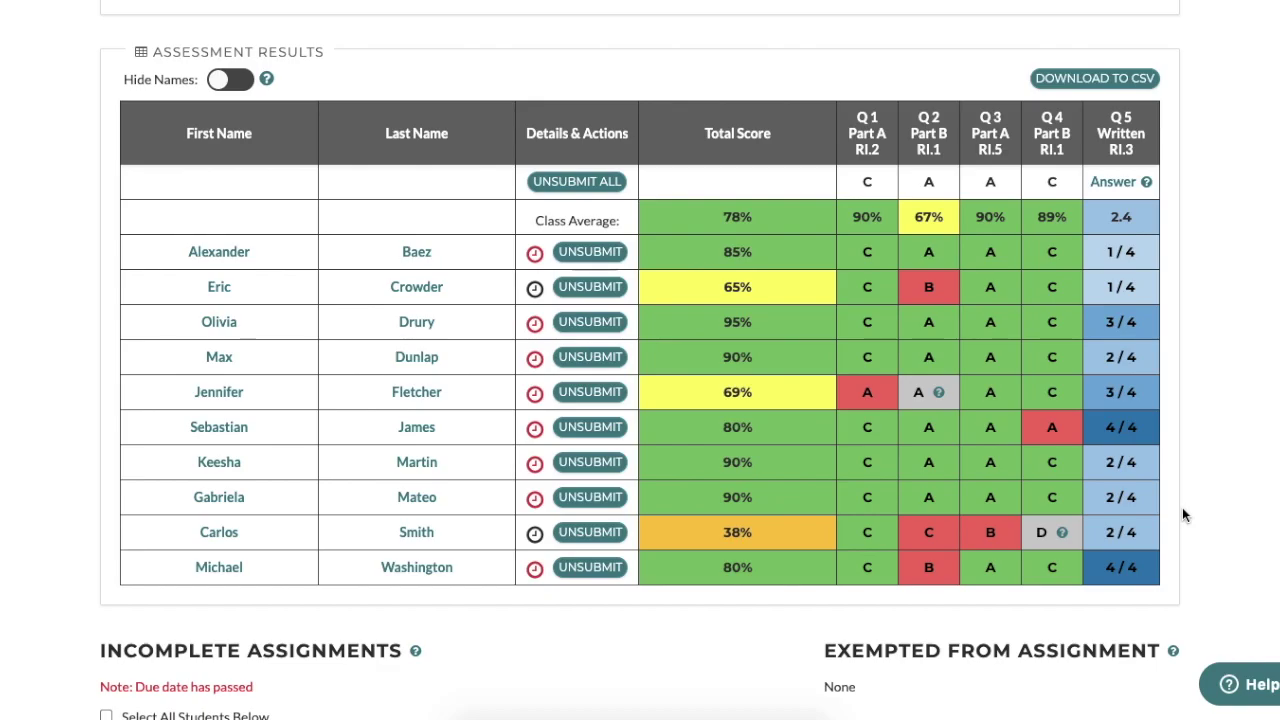
pyautogui.scroll(12, 1182, 507)
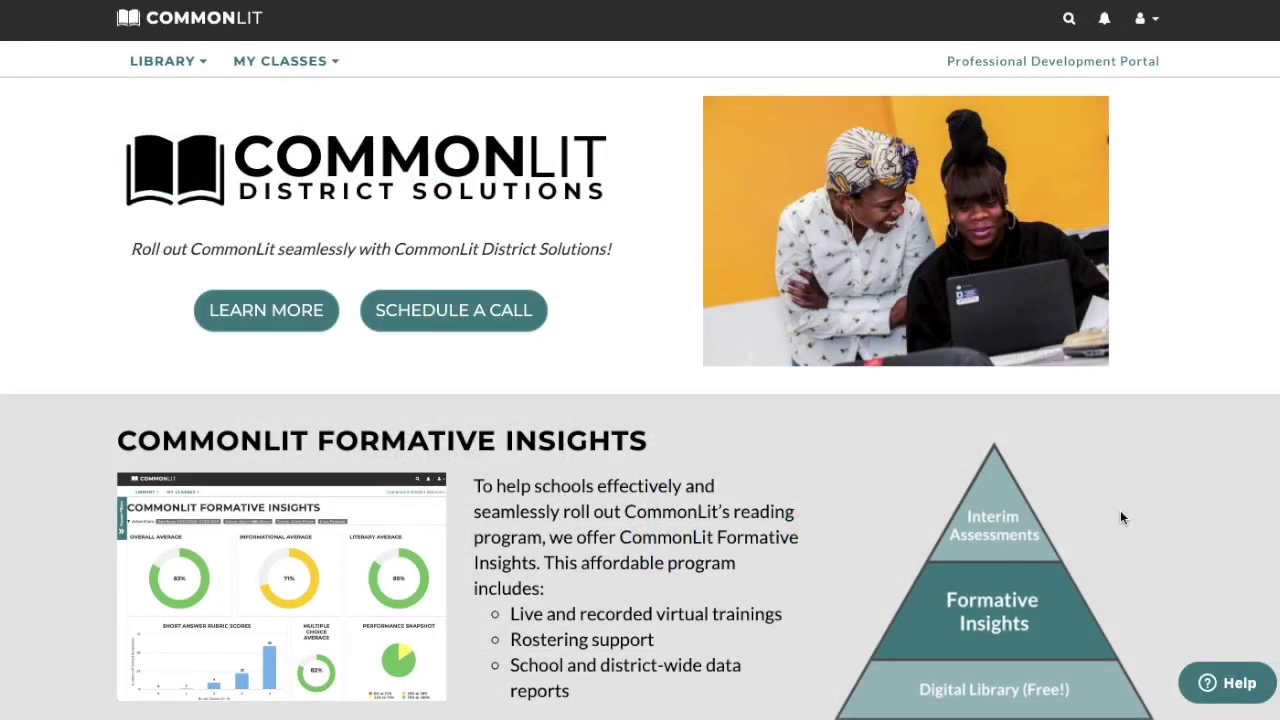
# Step: Show the Interim Assessments slide on District Solutions, then choose Schedule a Call
pyautogui.scroll(-2, 1120, 510)
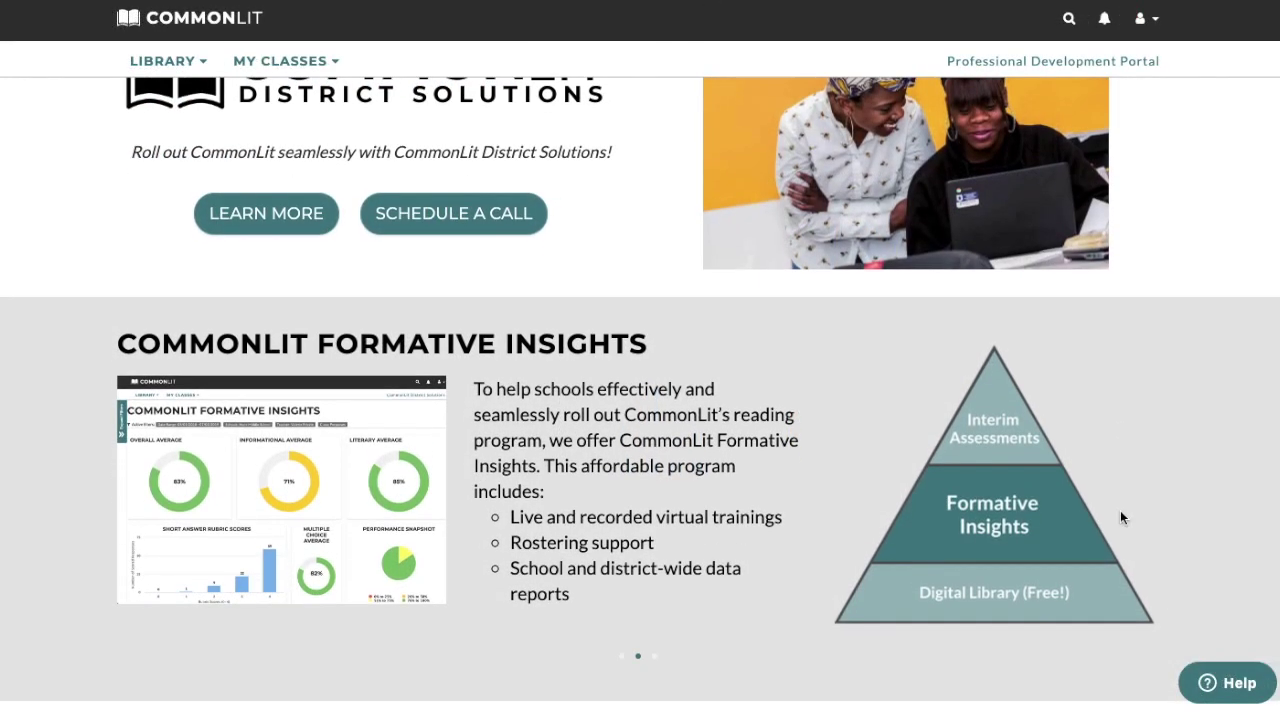
pyautogui.scroll(-1, 1120, 517)
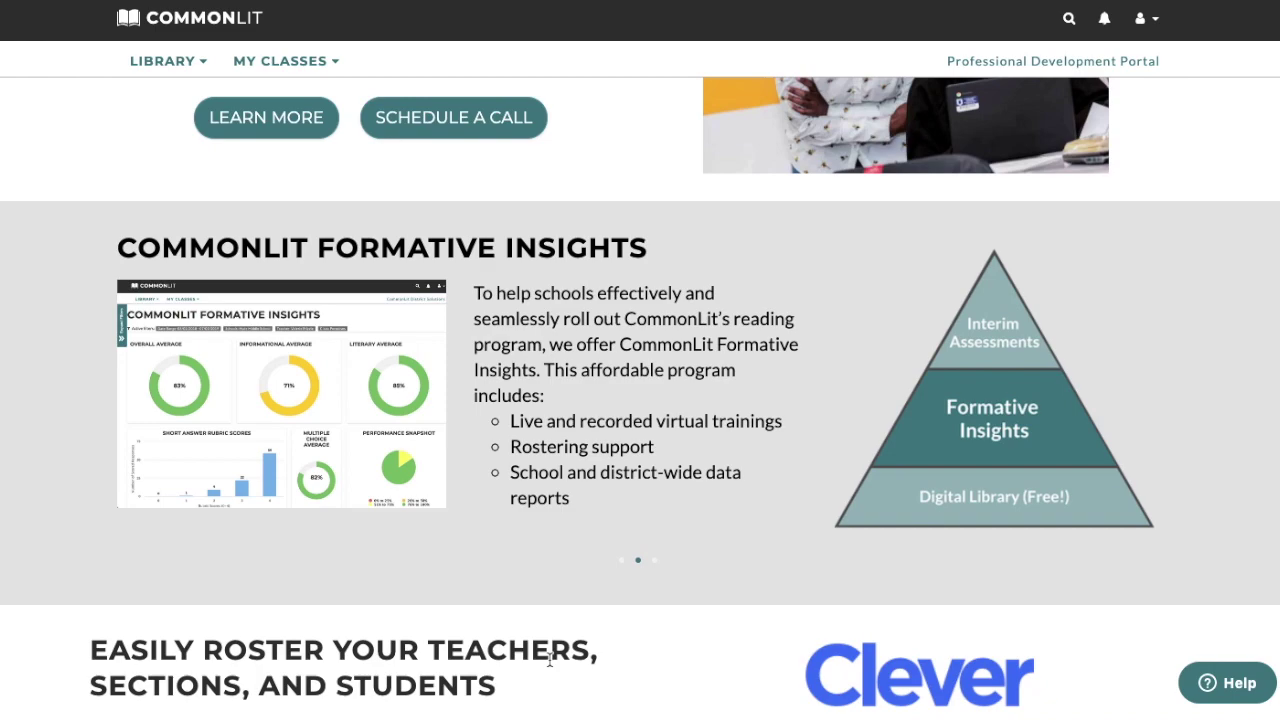
pyautogui.click(622, 561)
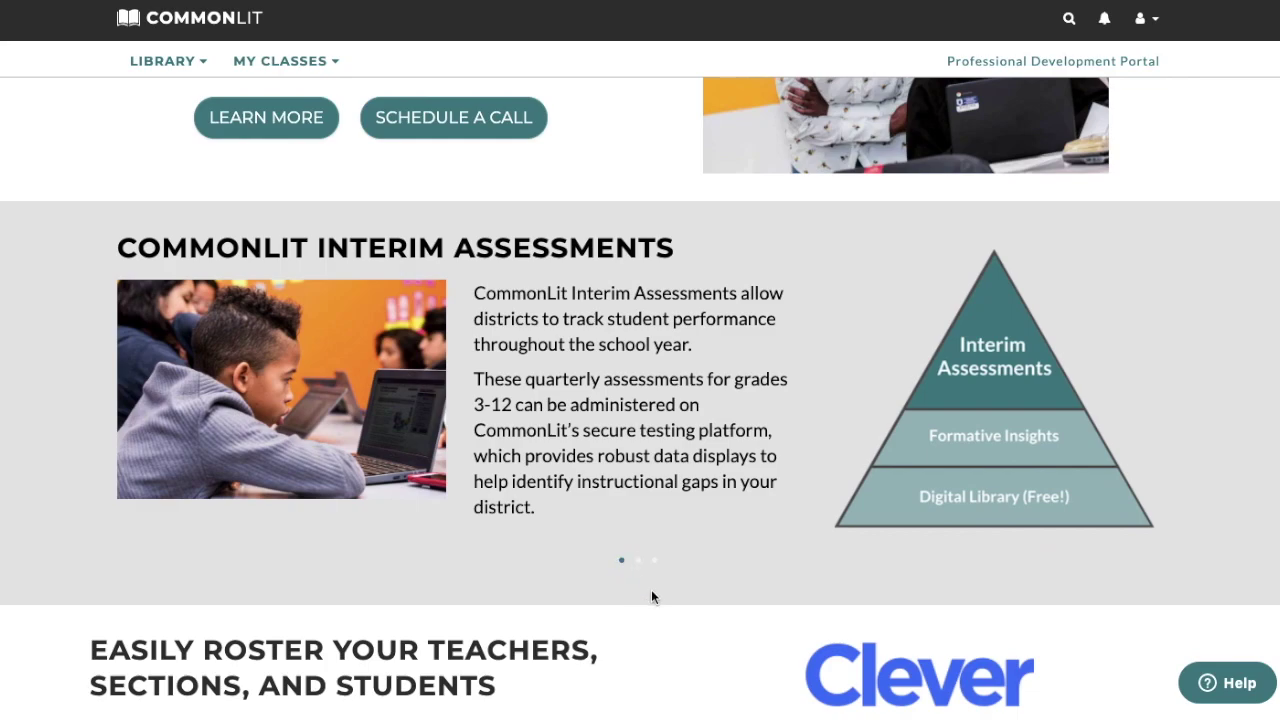
pyautogui.scroll(-7, 814, 700)
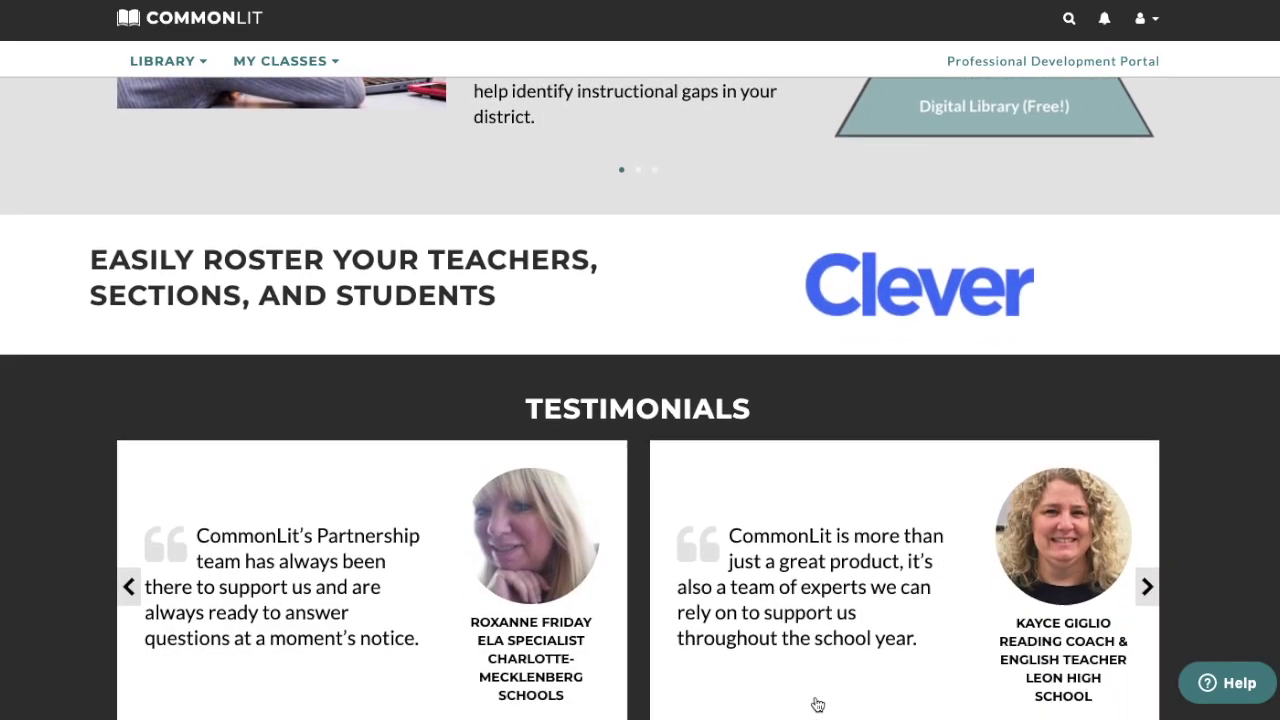
pyautogui.scroll(-4, 814, 700)
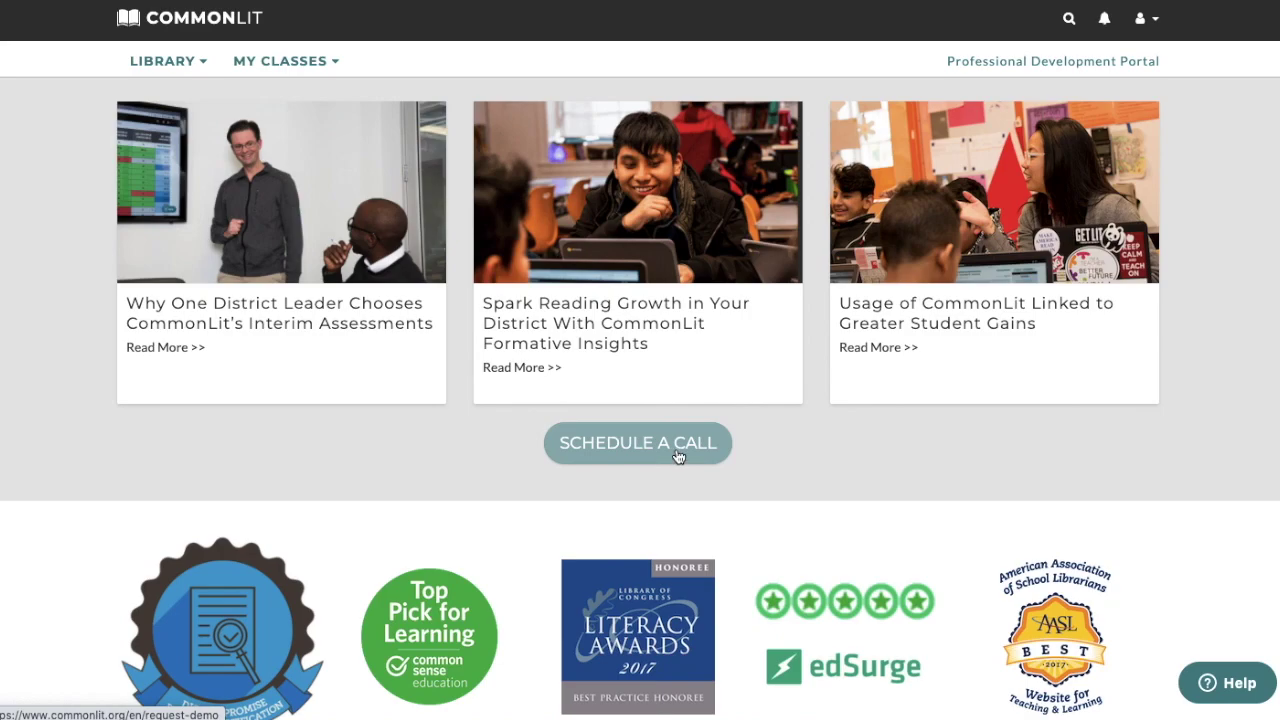
pyautogui.click(678, 456)
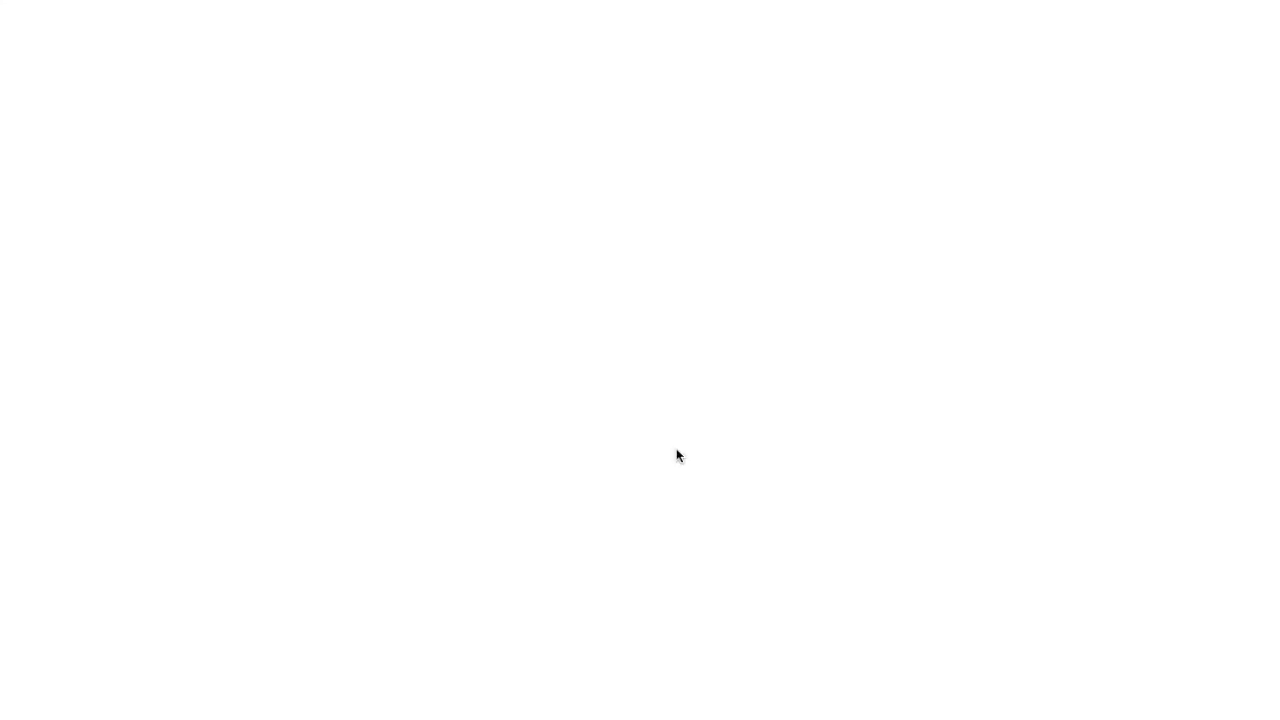